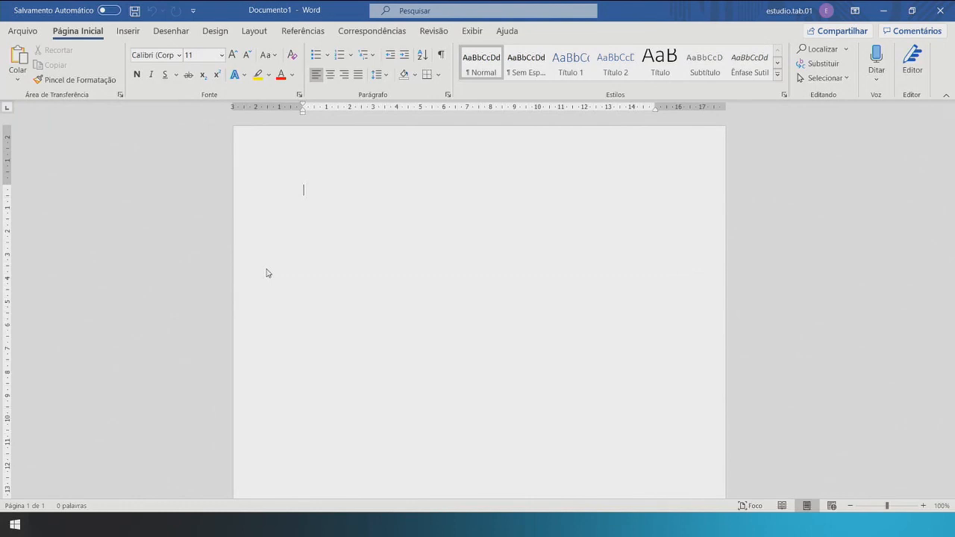
- Generate sample text in the blank document with =rand(3,4), followed by Lorem ipsum filler with =lorem(3,4)
text(rand()
text(3,4))
key(Return)
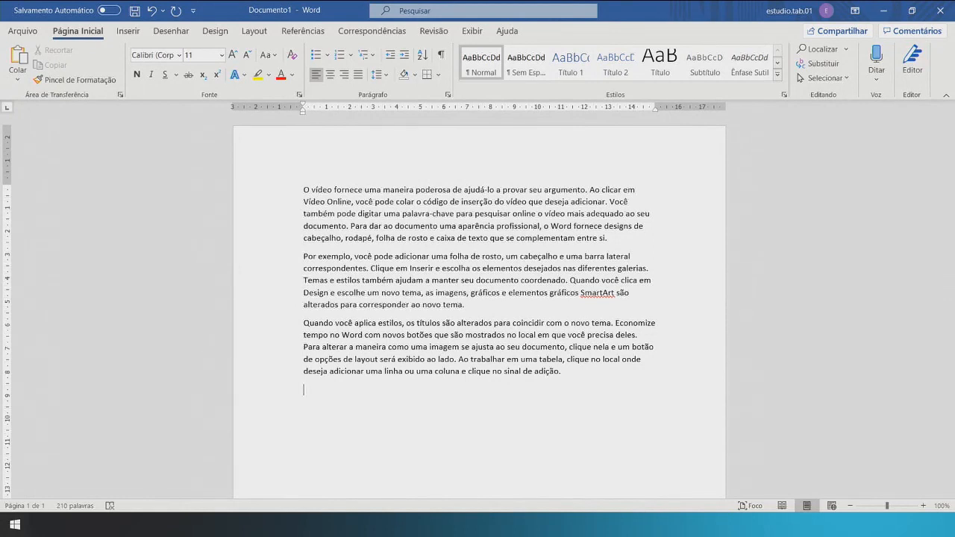
text(=lorem()
text(3,4))
key(Return)
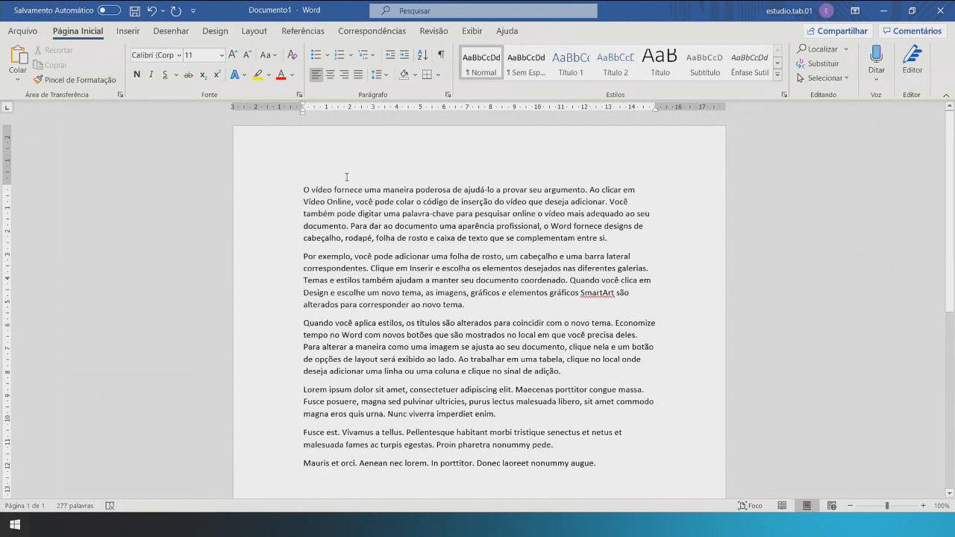
- Select the first paragraph and look through the list of available fonts without choosing one
drag(621, 240, 292, 189)
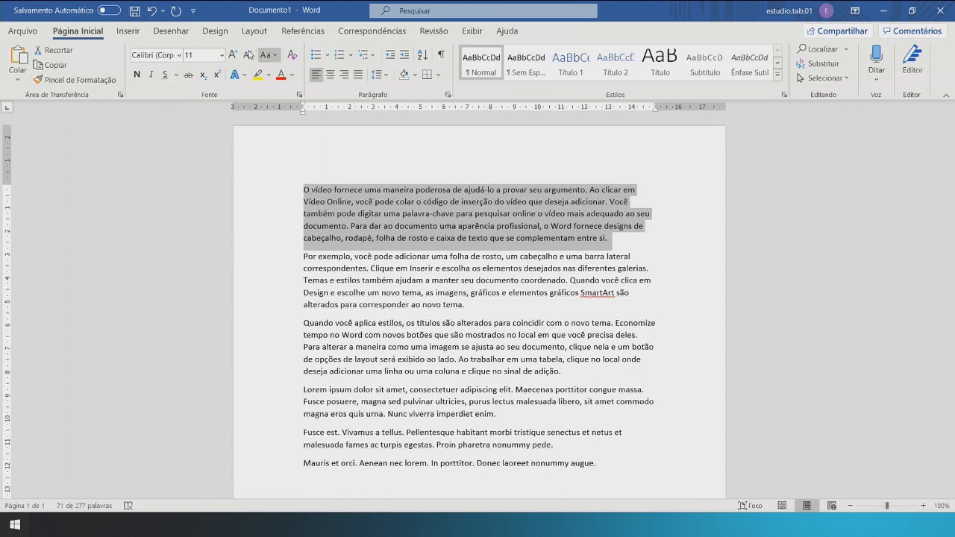
click(179, 56)
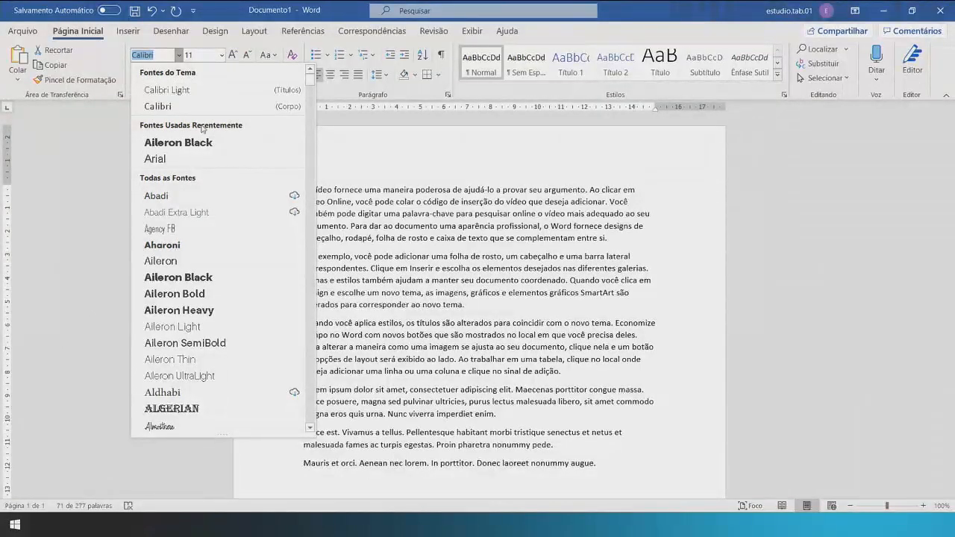
scroll(212, 228, down, 10)
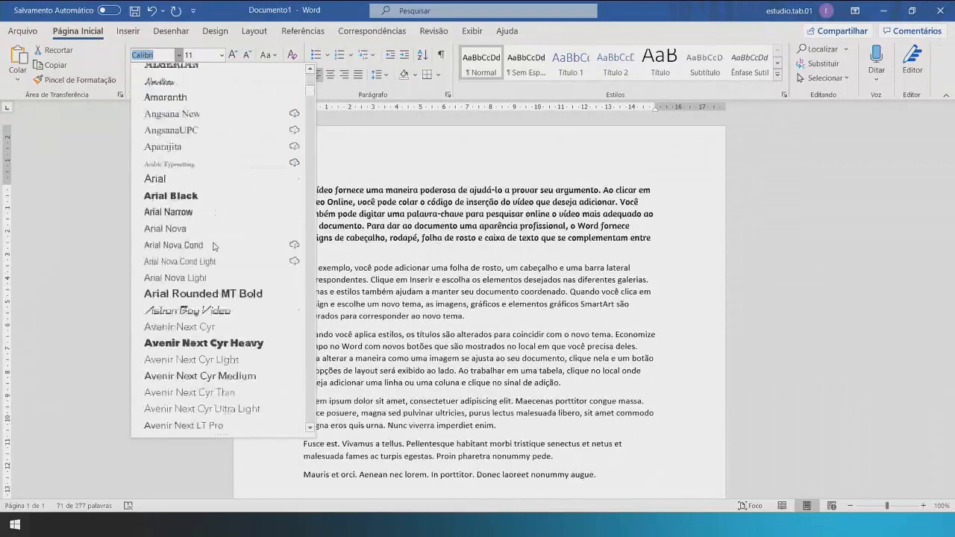
scroll(212, 228, down, 20)
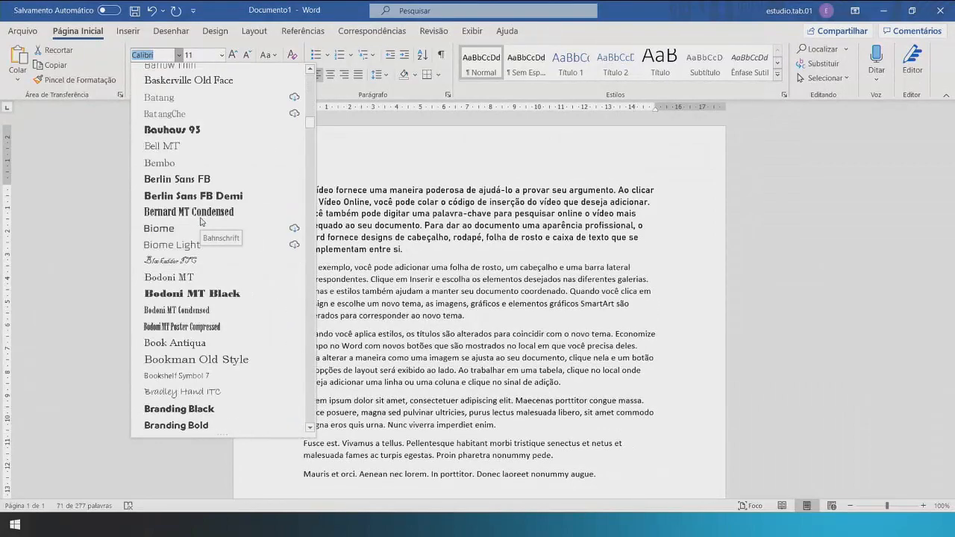
scroll(200, 221, down, 9)
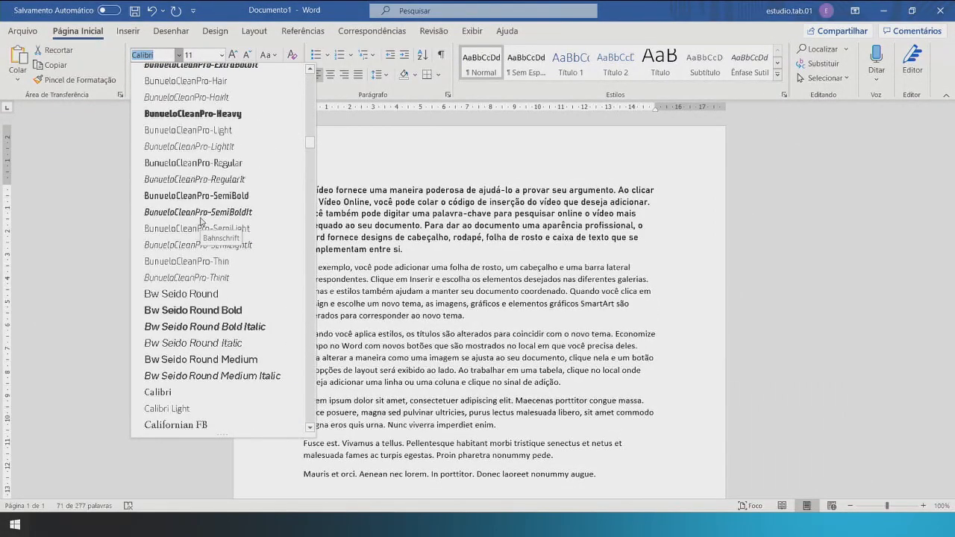
scroll(200, 220, up, 20)
scroll(200, 221, up, 20)
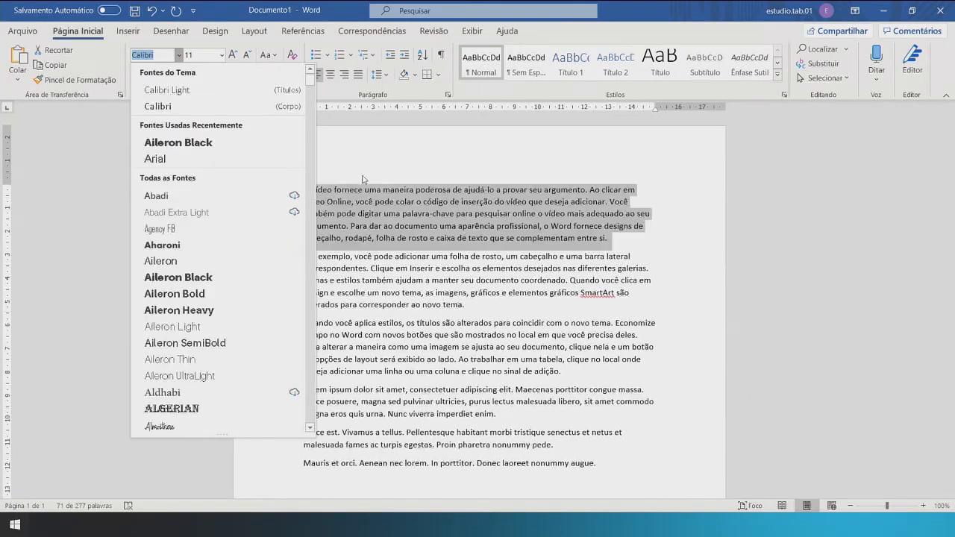
key(Escape)
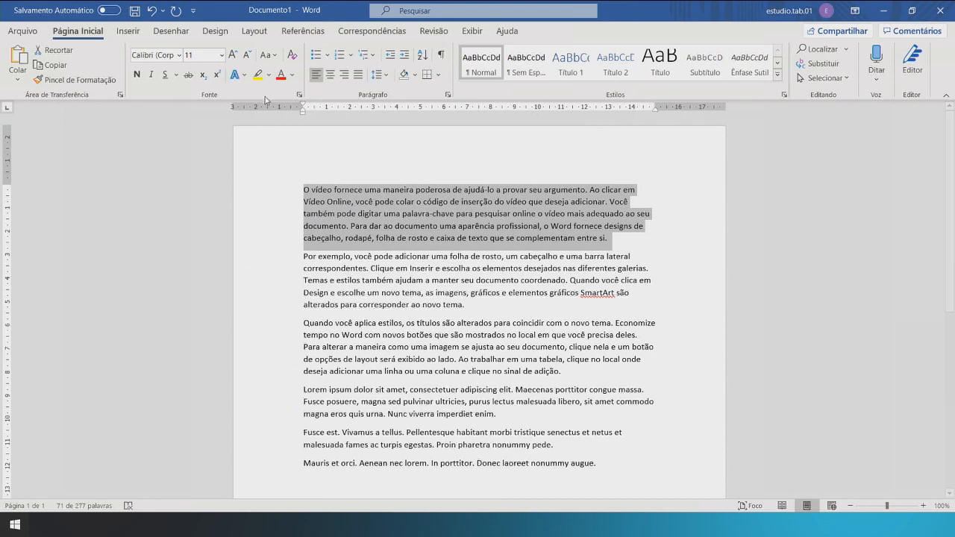
- Set the first paragraph's font to Arial and its size to 12
click(179, 55)
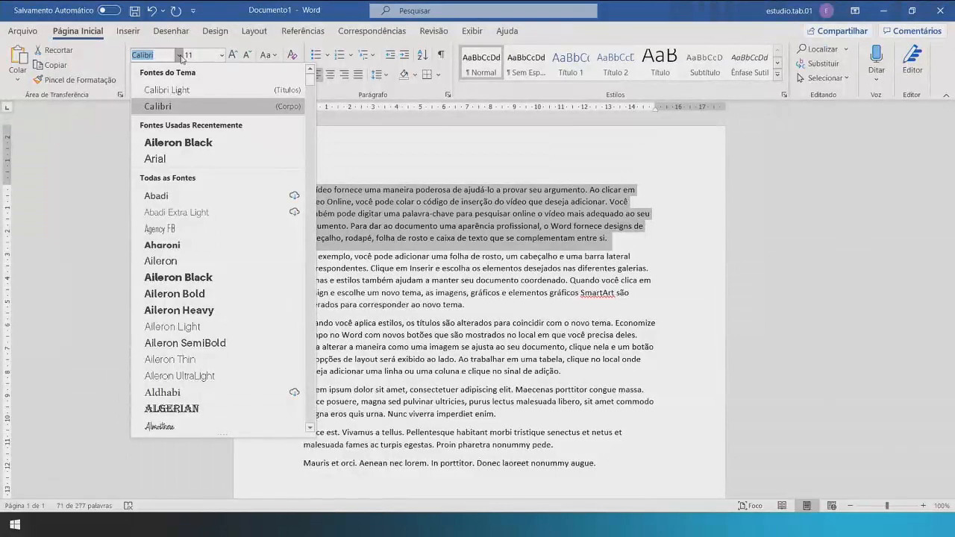
click(197, 161)
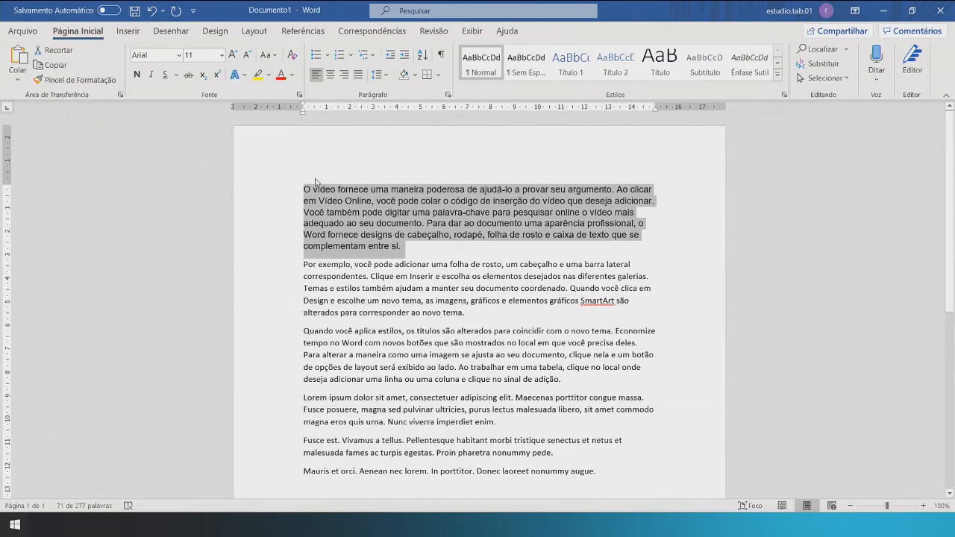
click(221, 57)
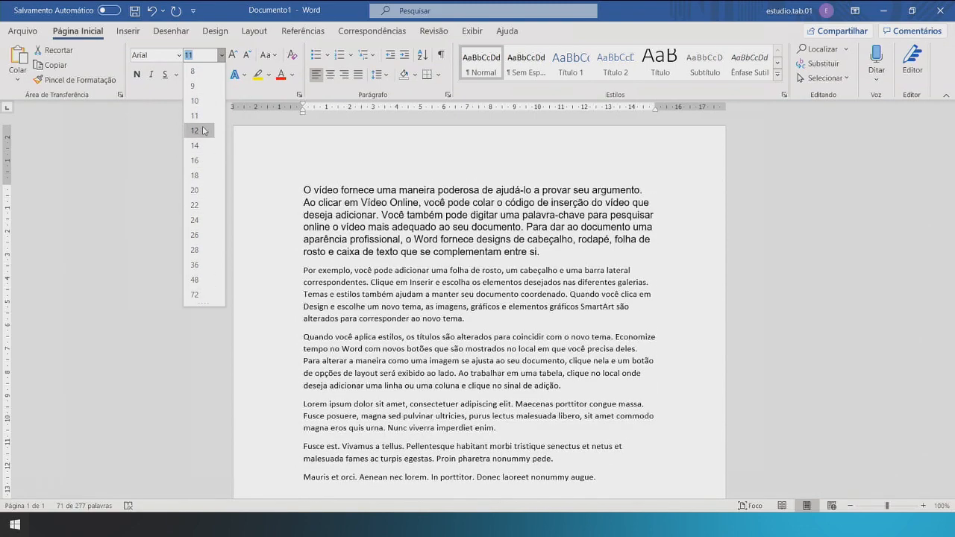
click(203, 130)
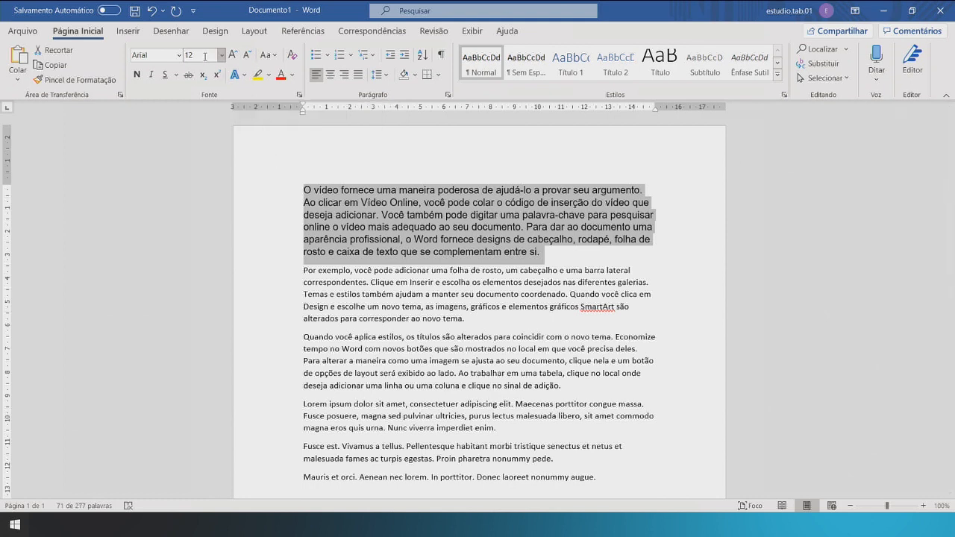
click(342, 218)
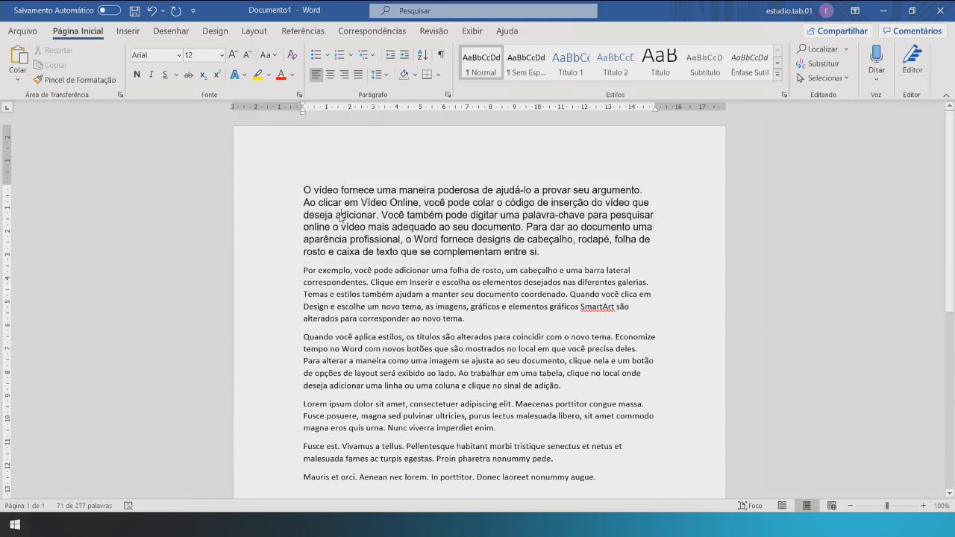
click(355, 306)
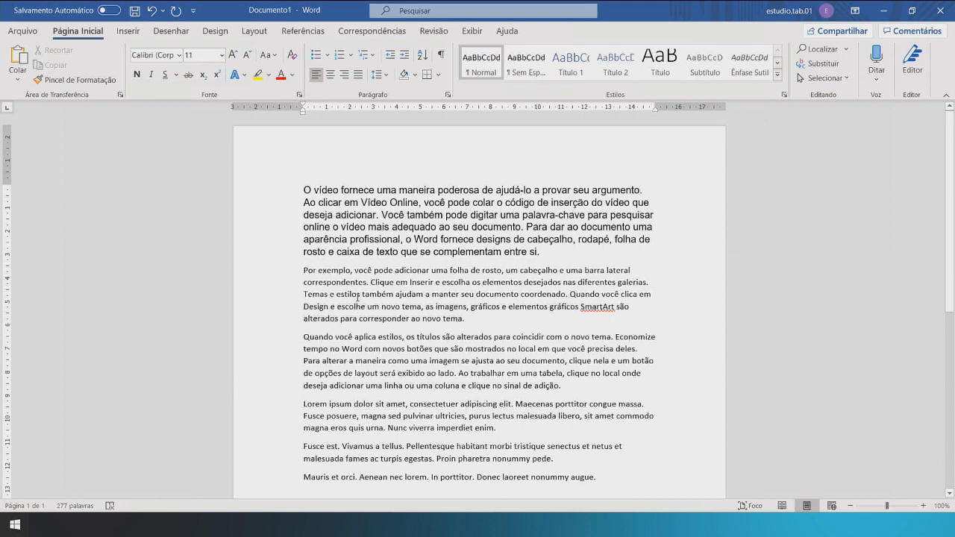
- Increase the font size of the first two paragraphs by two increments
drag(493, 317, 305, 178)
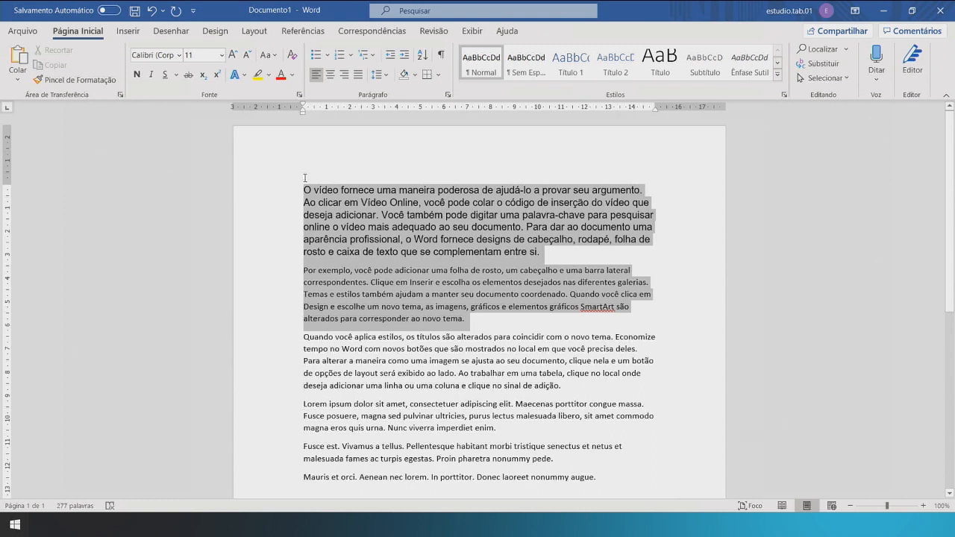
drag(304, 178, 305, 177)
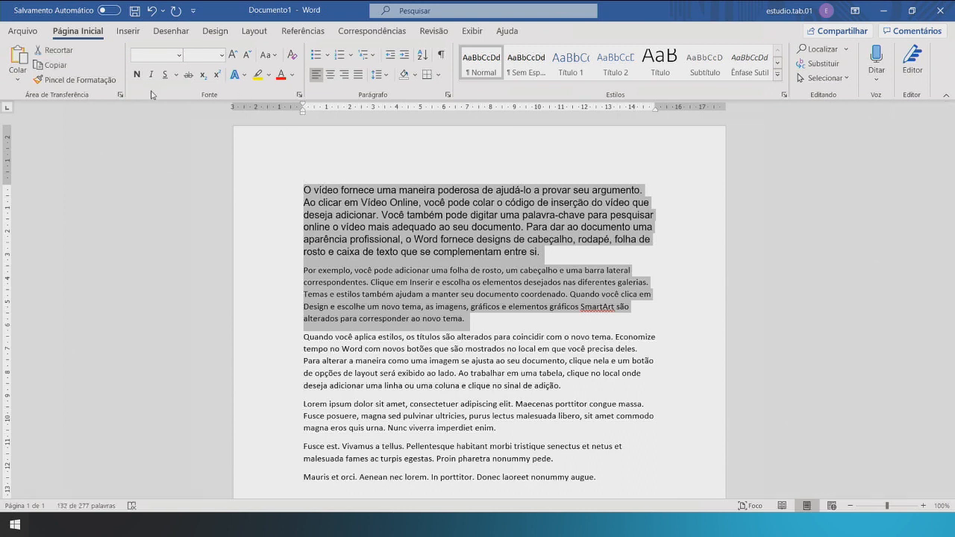
click(232, 55)
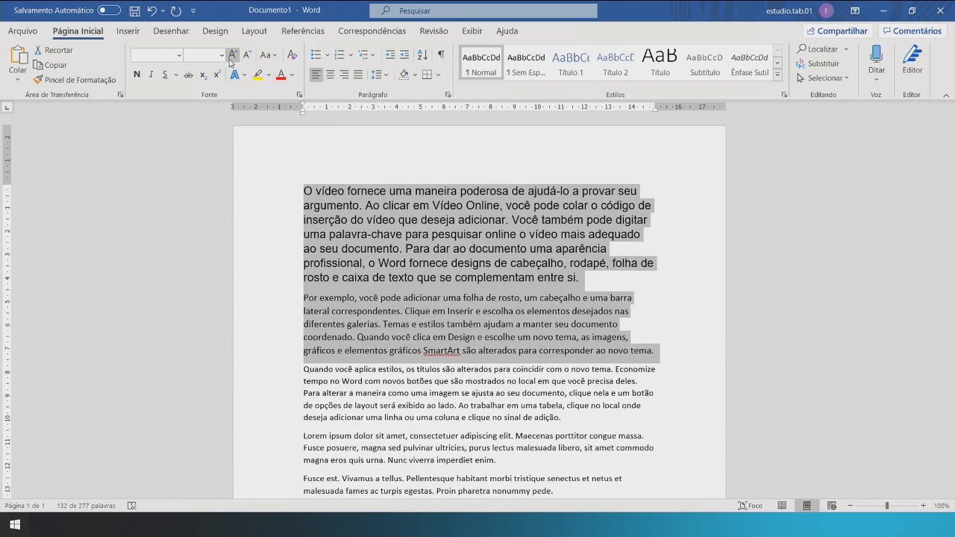
click(232, 55)
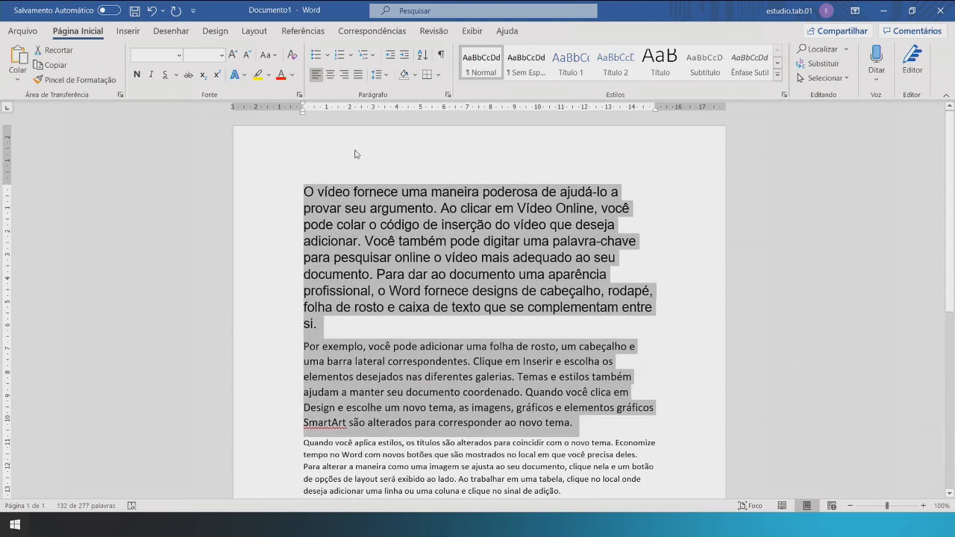
click(388, 215)
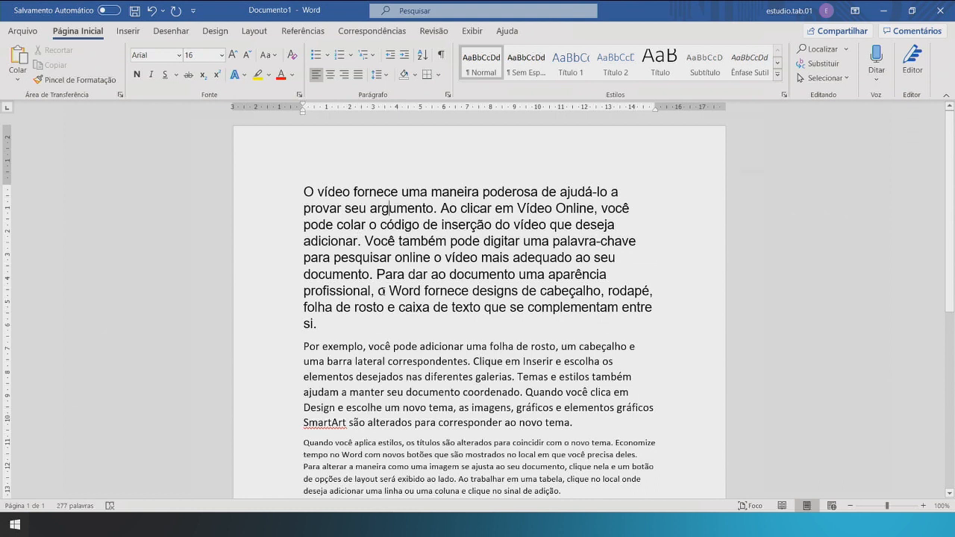
click(364, 375)
- Apply sentence case to the whole first paragraph, followed by all lowercase
drag(325, 325, 304, 183)
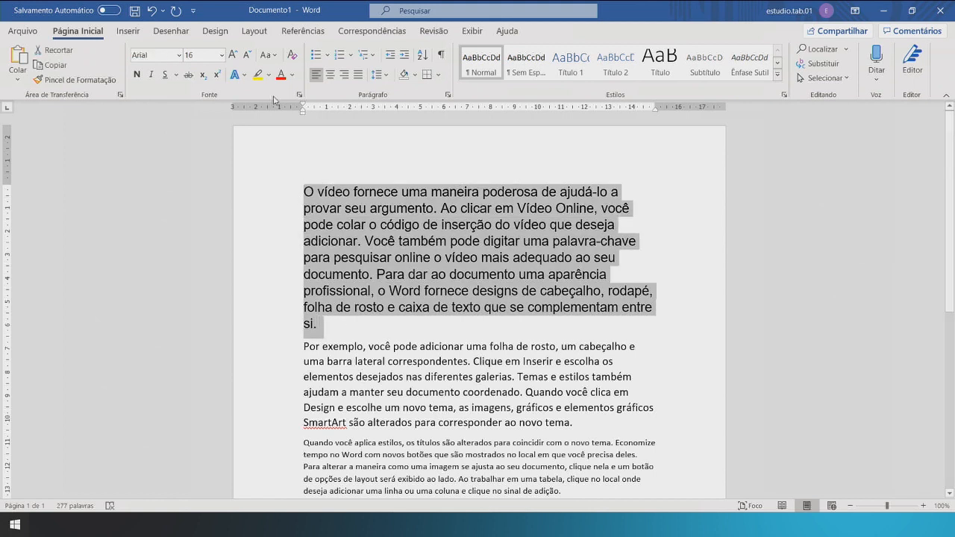
click(272, 56)
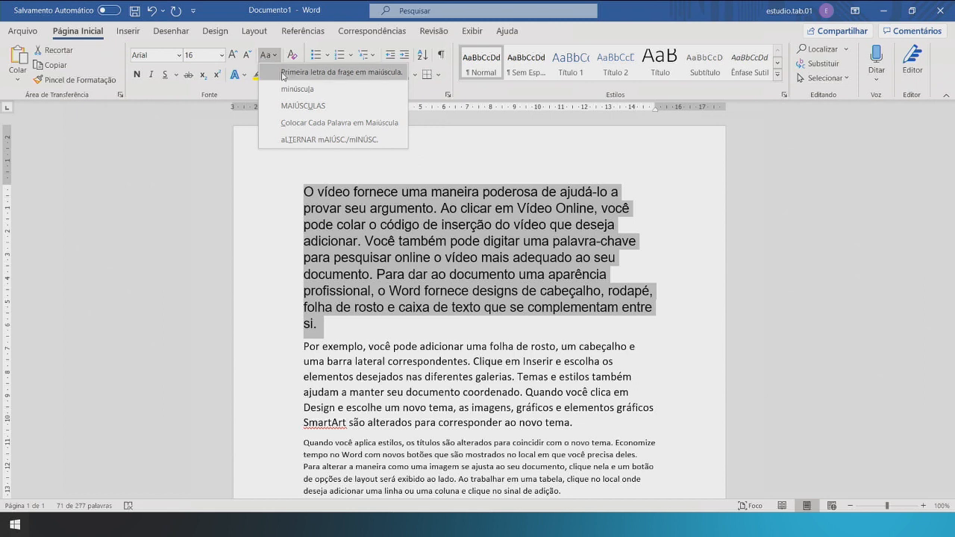
click(283, 74)
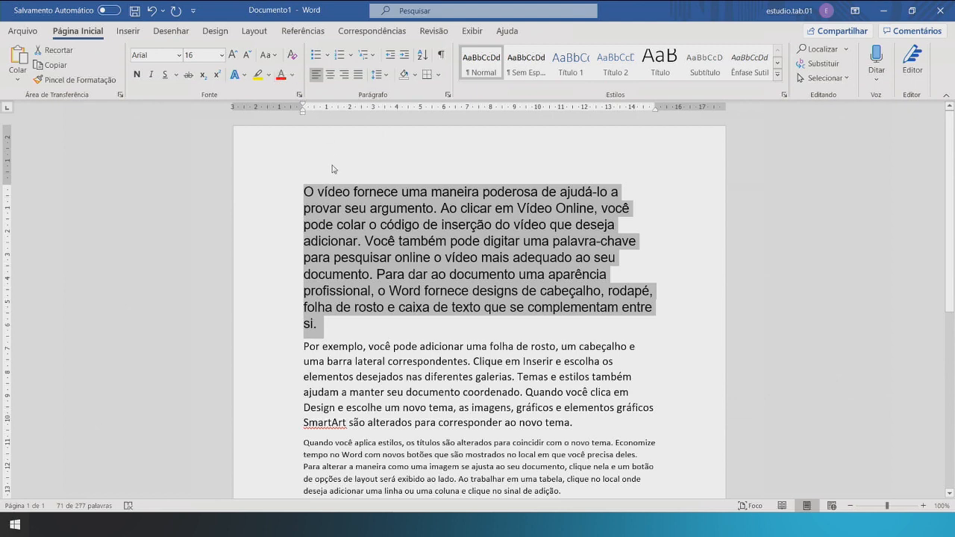
click(277, 57)
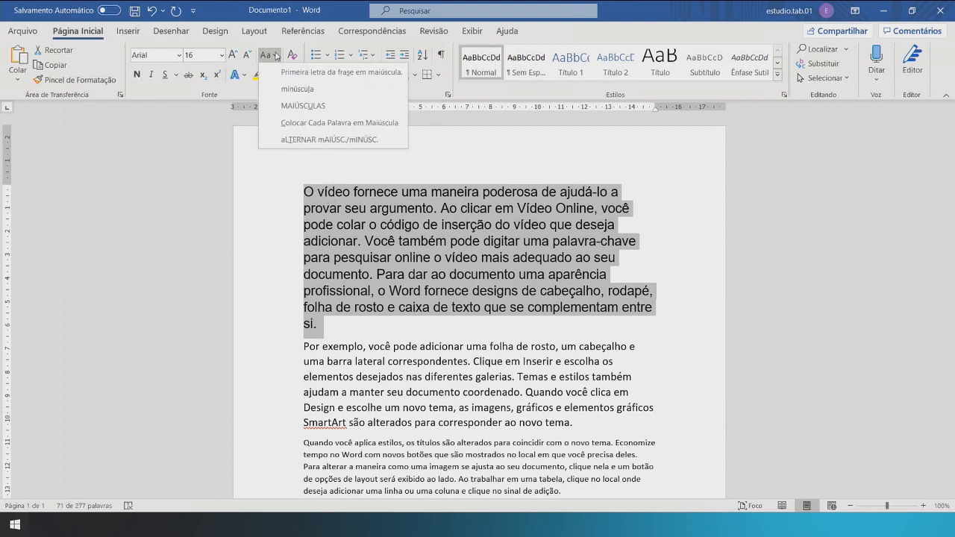
click(311, 95)
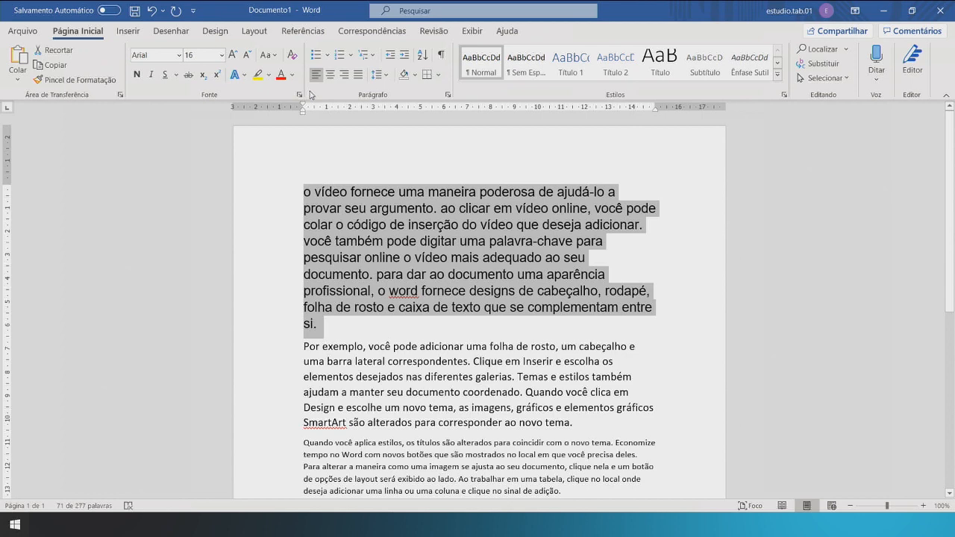
- Convert the first paragraph to all uppercase, followed by capitalizing each word
click(275, 59)
click(306, 106)
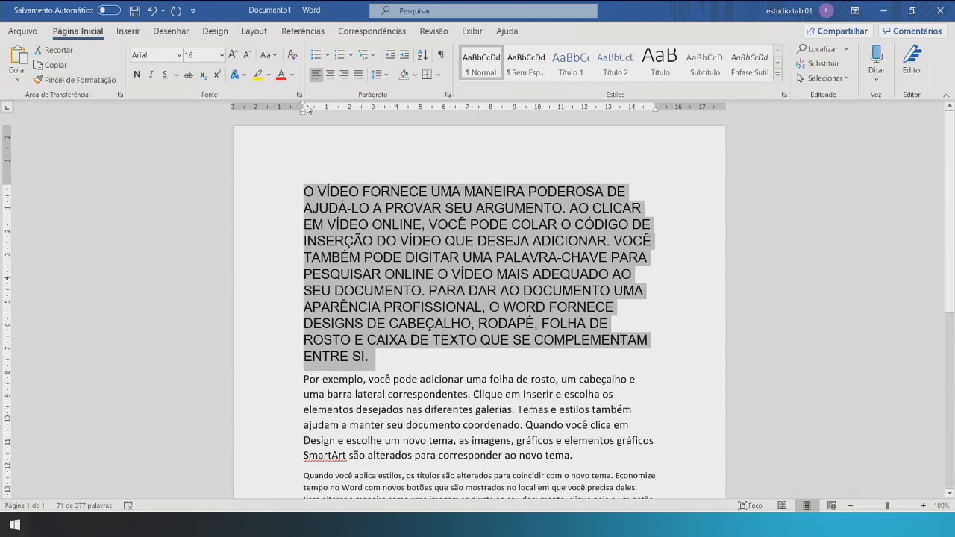
click(267, 55)
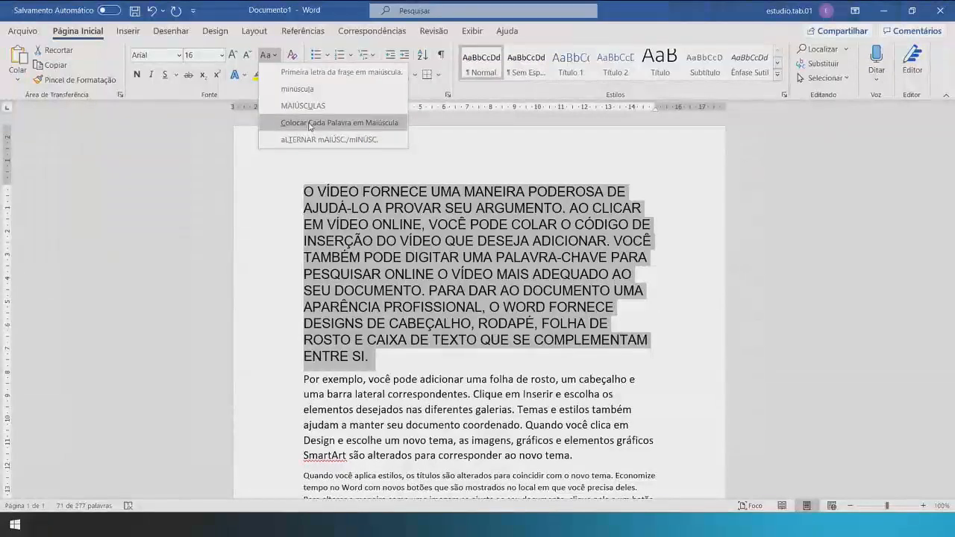
click(308, 123)
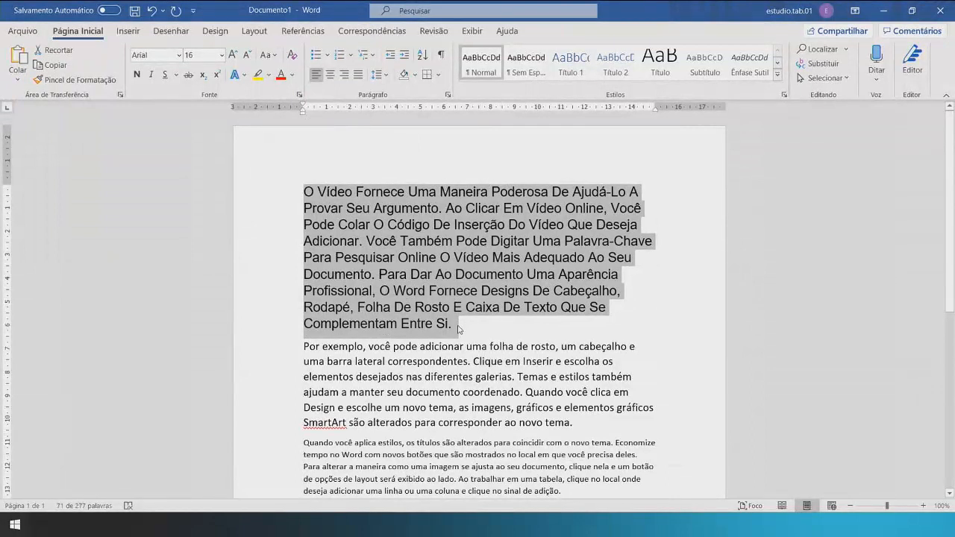
- Toggle the letter case of the entire first paragraph
drag(458, 329, 302, 187)
click(267, 55)
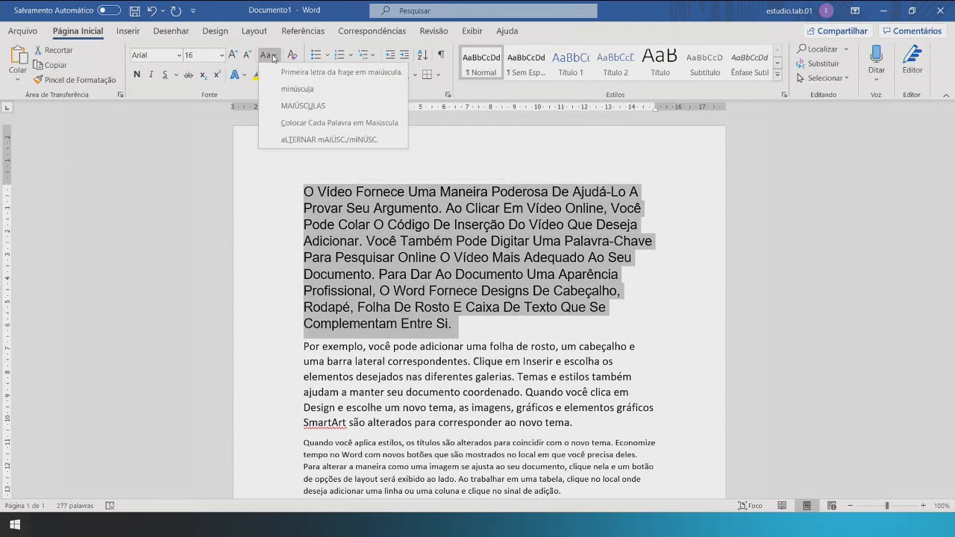
click(300, 139)
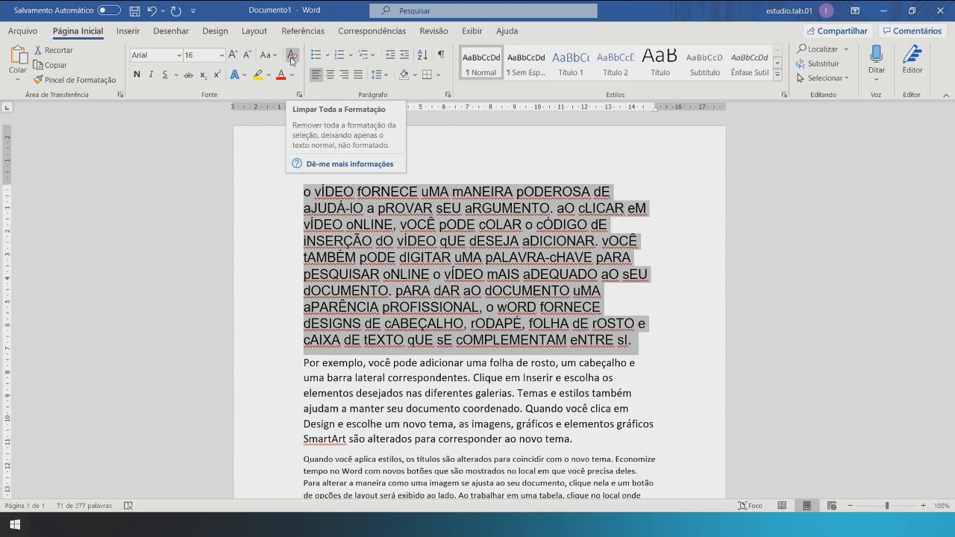
- Clear all formatting from the first paragraph and change its letter case to sentence case
click(292, 56)
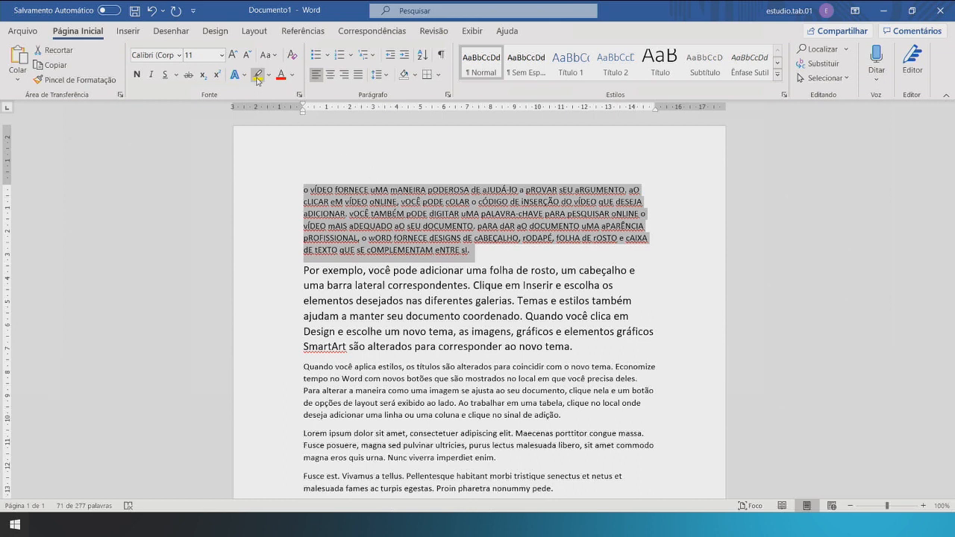
click(267, 54)
click(277, 73)
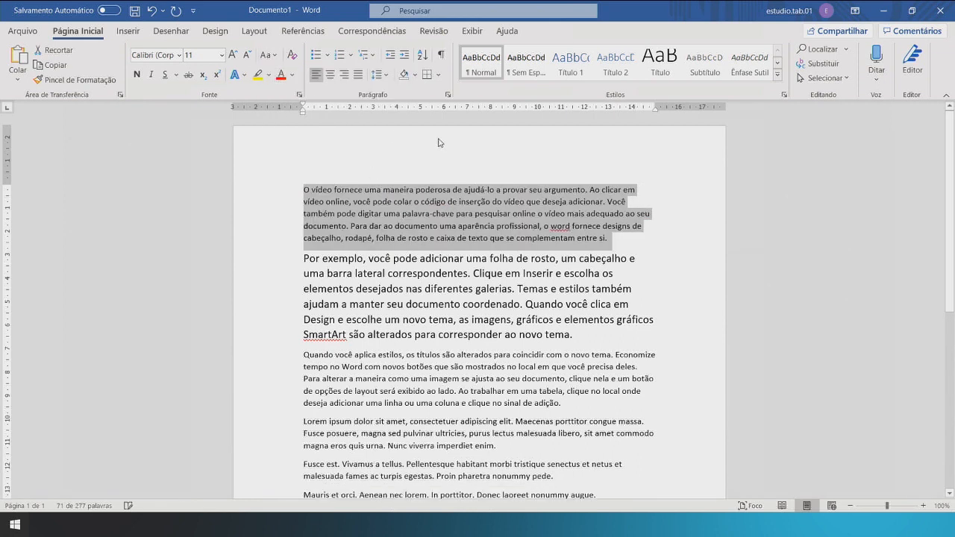
click(586, 214)
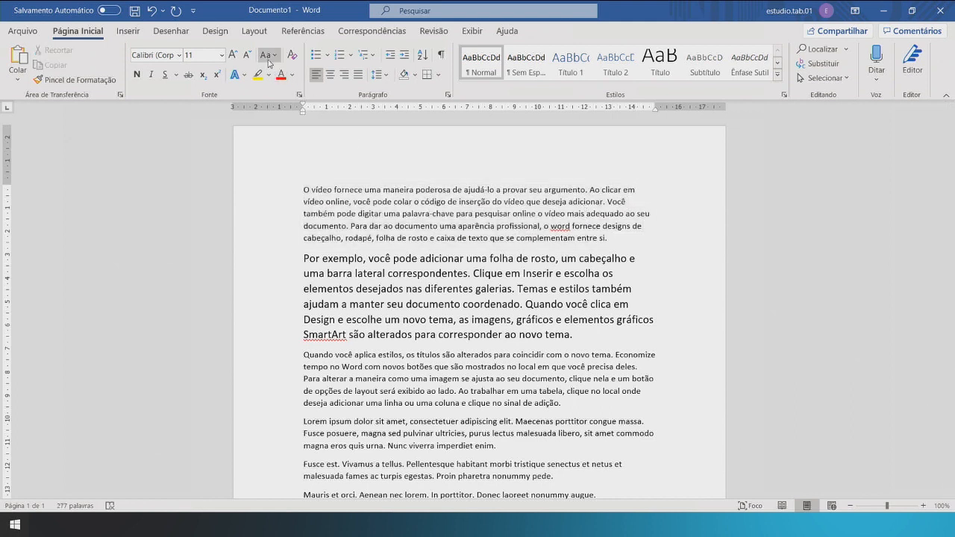
- Apply bold and italic from the start of the first paragraph through "cabeçalho" in the second paragraph's first line
drag(306, 189, 628, 258)
click(137, 74)
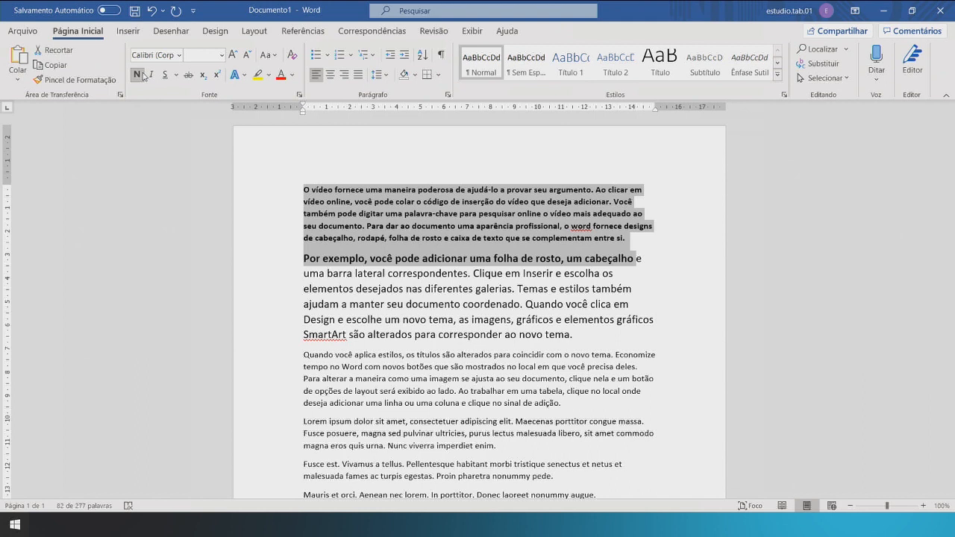
click(152, 76)
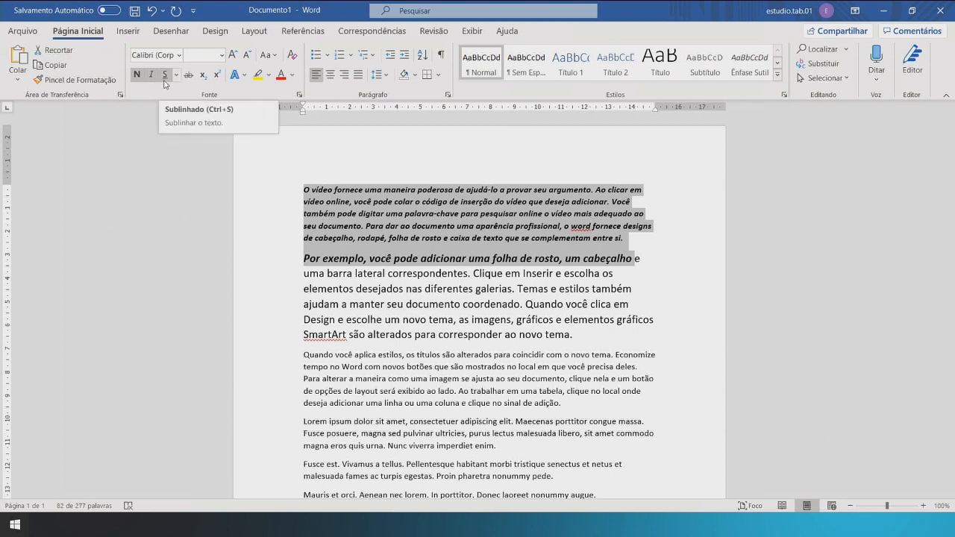
- Underline the bold italic text from the document's start through "cabeçalho" and strike through "uma barra" in the second paragraph
click(165, 75)
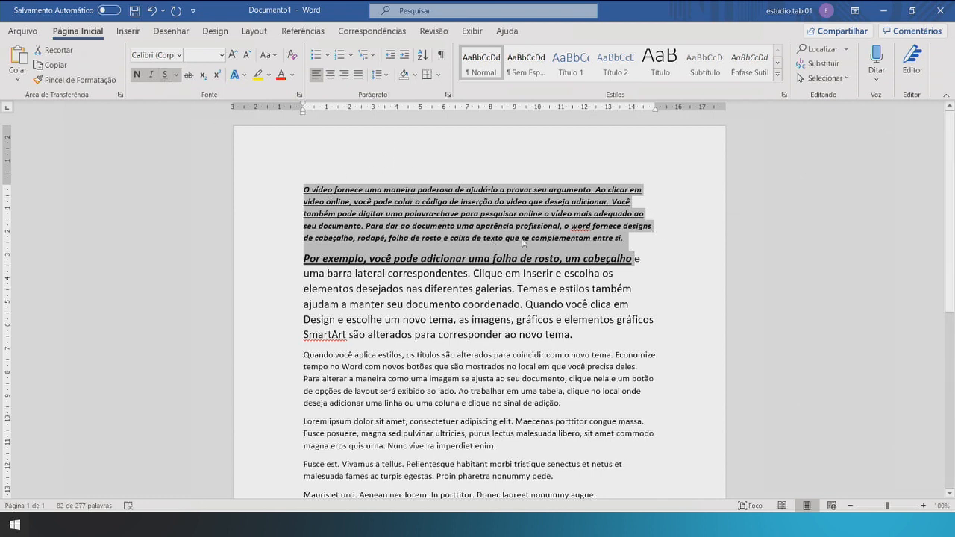
click(633, 242)
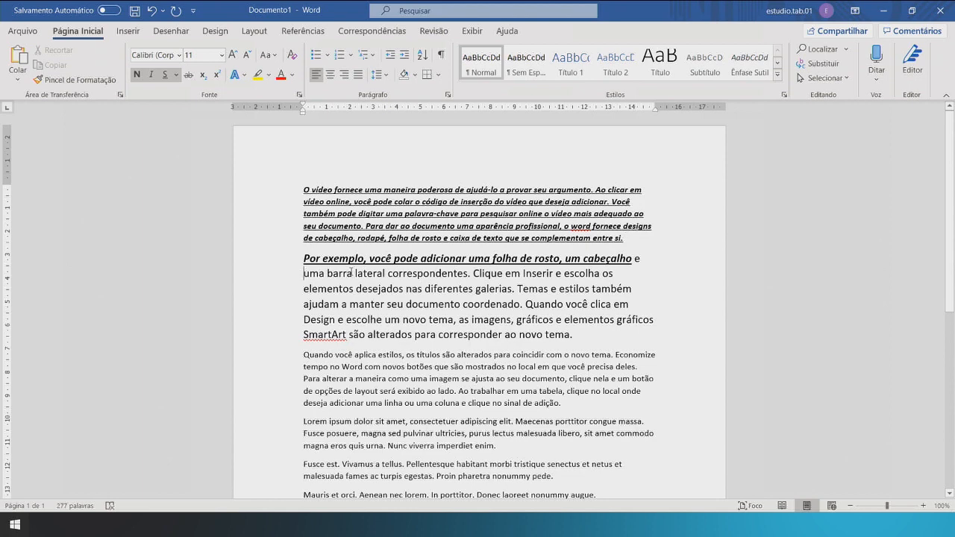
drag(302, 273, 351, 274)
click(189, 75)
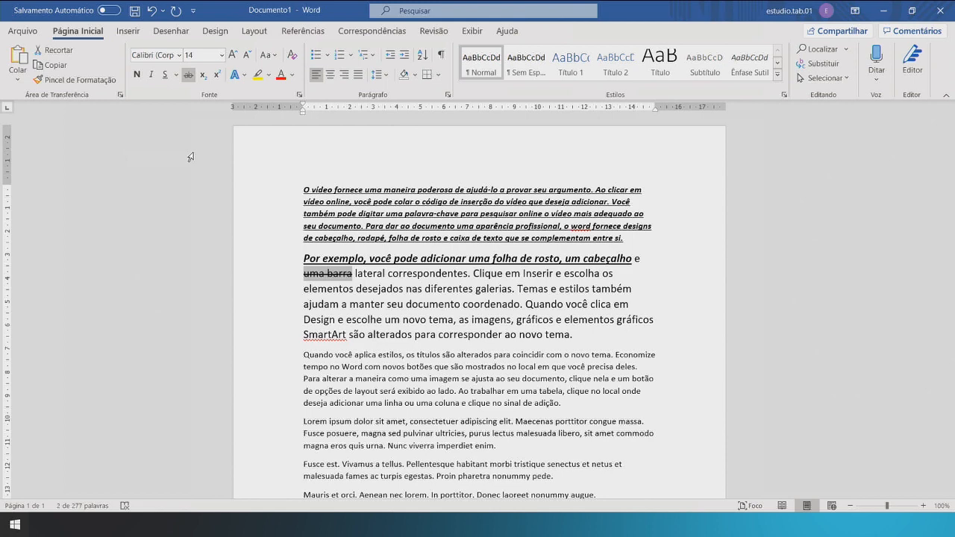
- Format "lateral" as subscript and "correspondentes" as superscript in the second paragraph
double_click(371, 274)
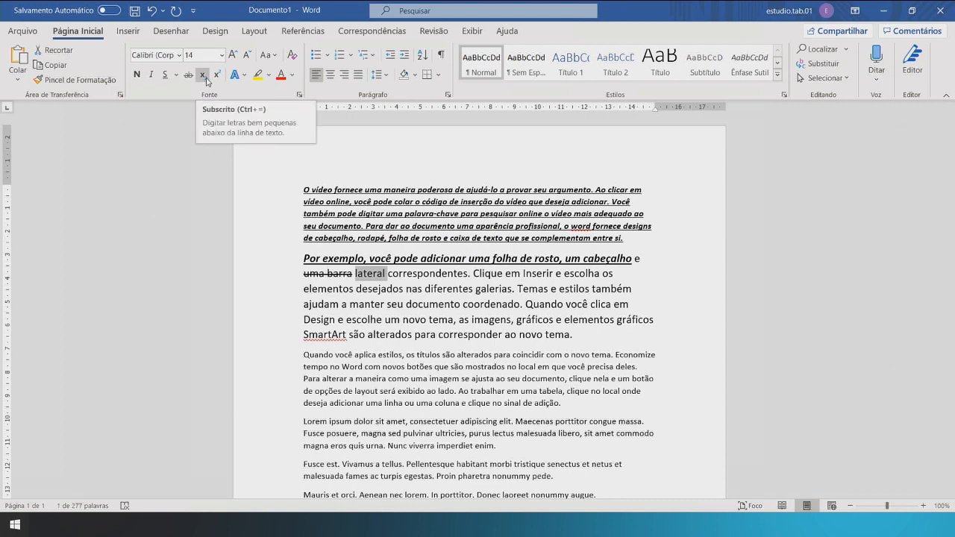
click(202, 75)
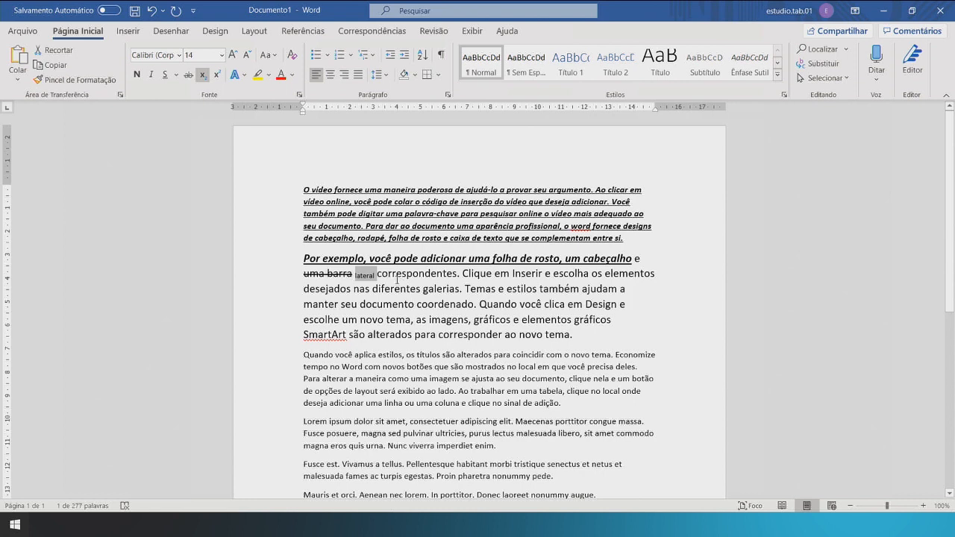
double_click(397, 276)
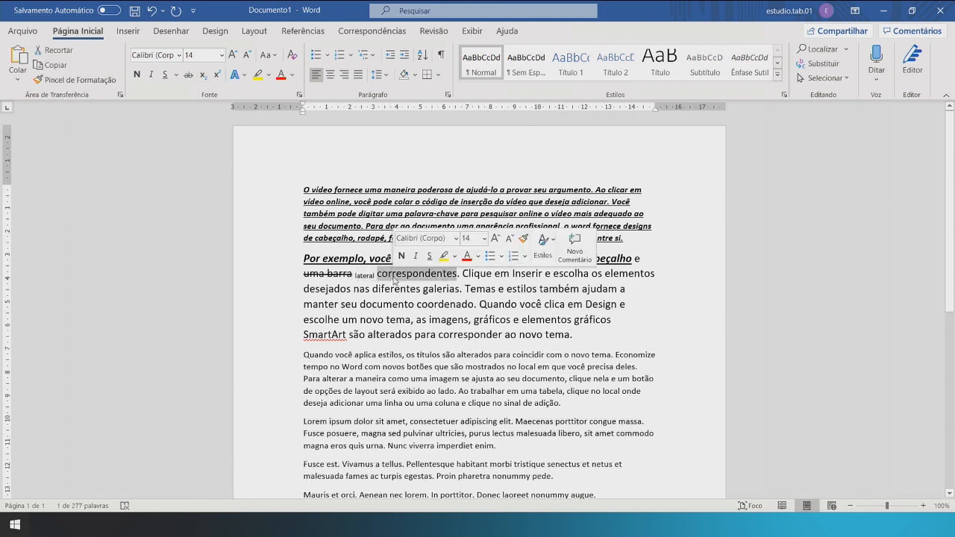
click(215, 75)
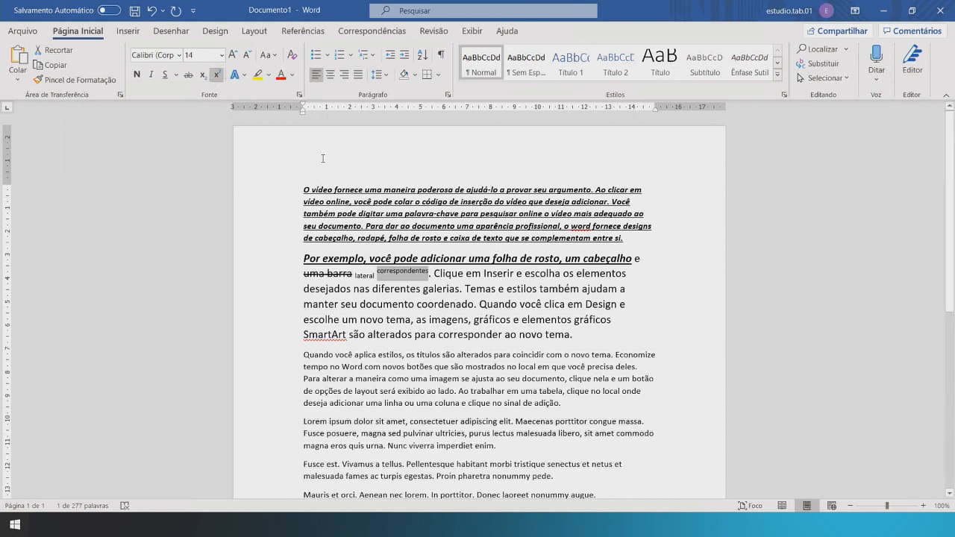
- Apply the light blue preset text effect to "desejados n" in the second paragraph
drag(303, 289, 359, 289)
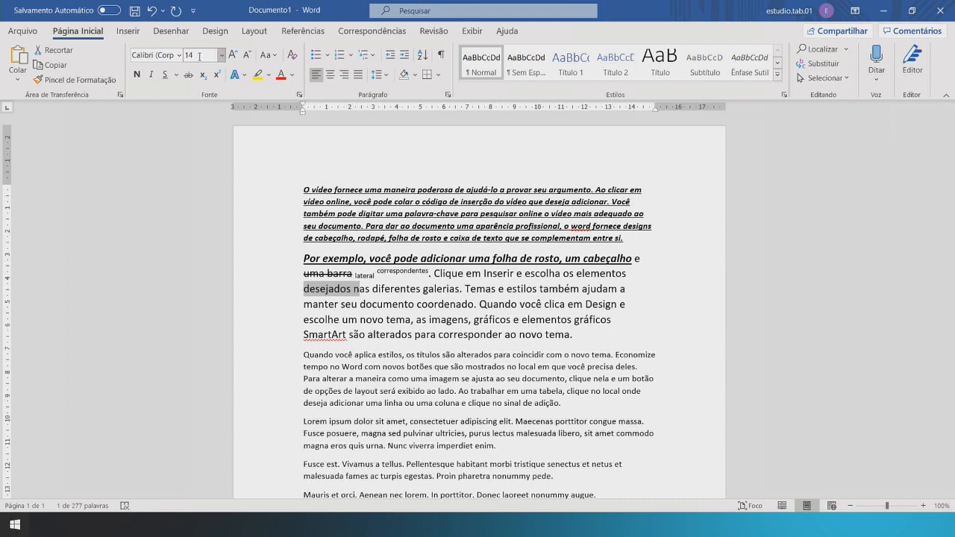
click(236, 79)
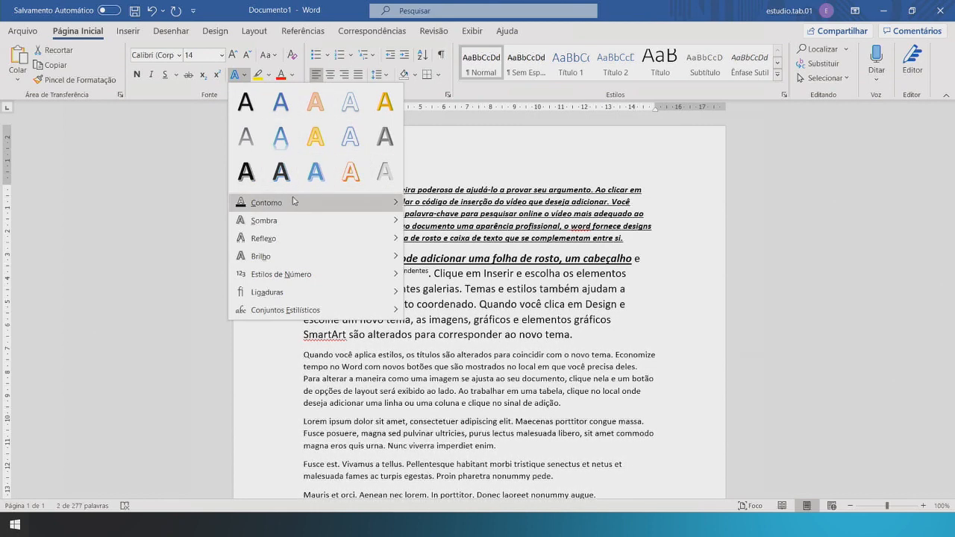
mouse_move(293, 200)
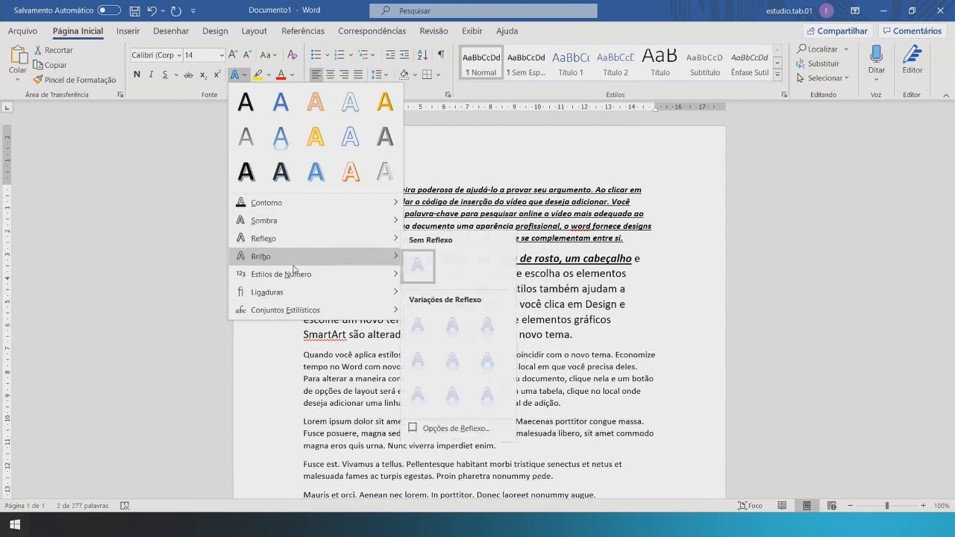
click(314, 181)
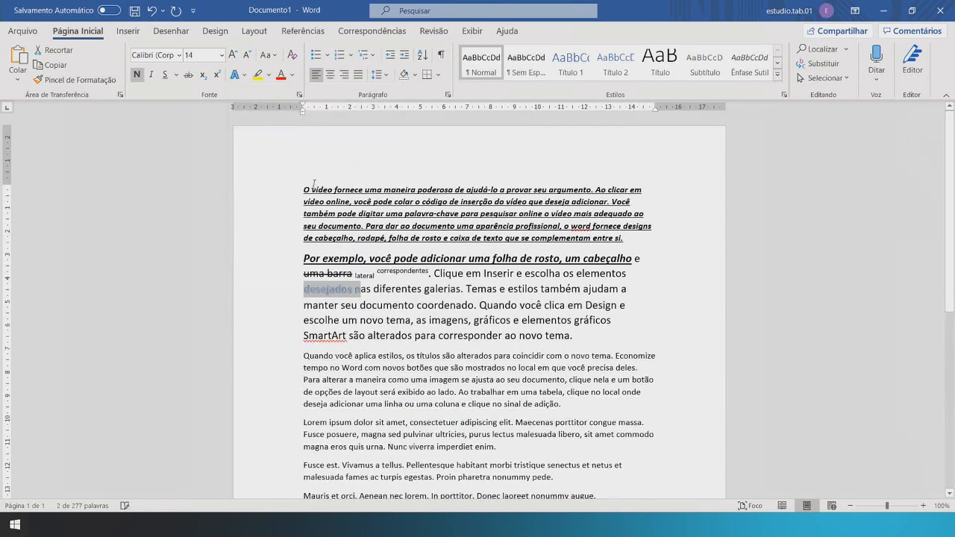
click(352, 292)
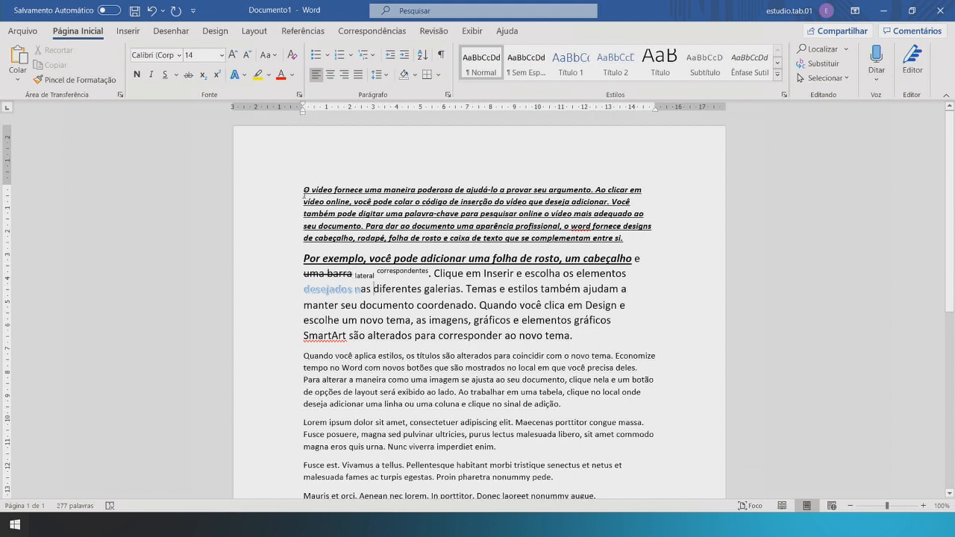
- Highlight the first paragraph in yellow from its start through "adicionar"
drag(303, 191, 643, 191)
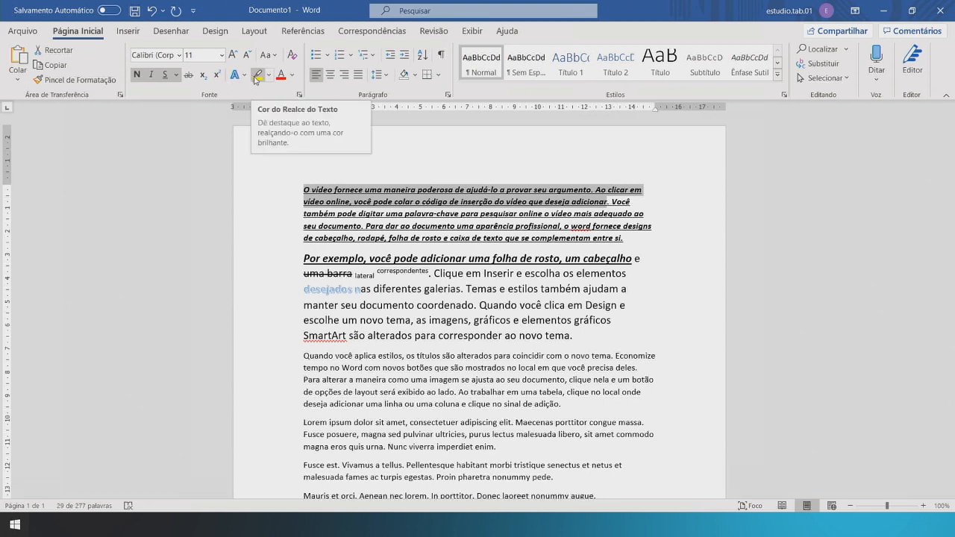
click(257, 76)
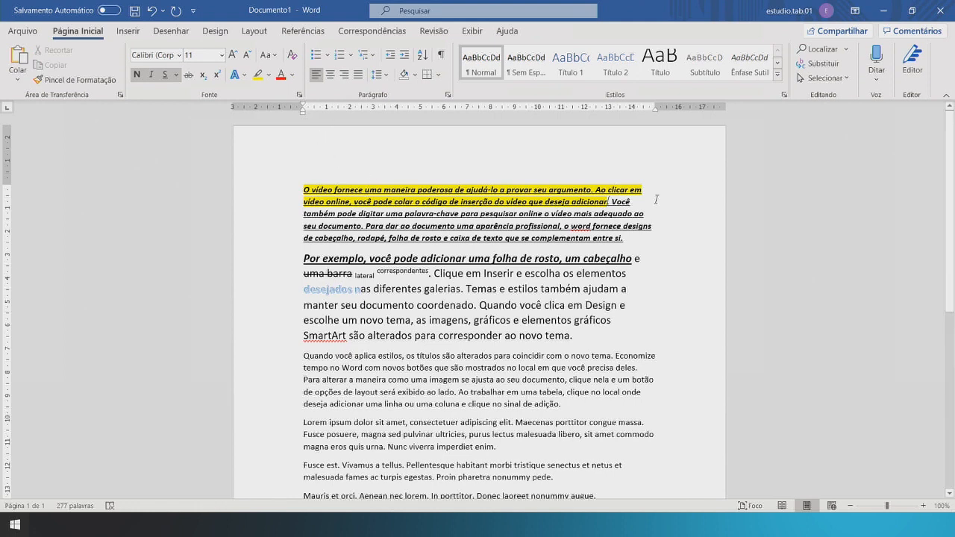
drag(611, 194, 344, 191)
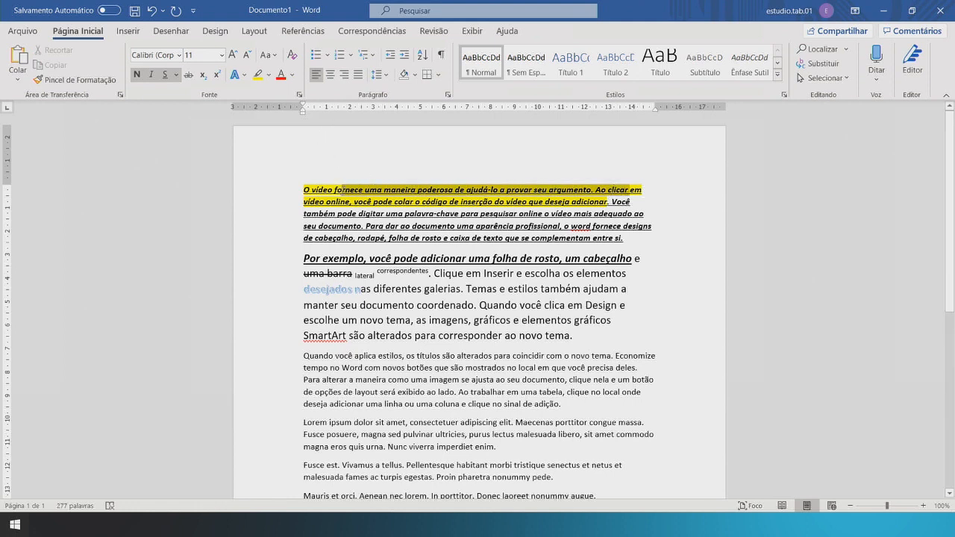
click(350, 201)
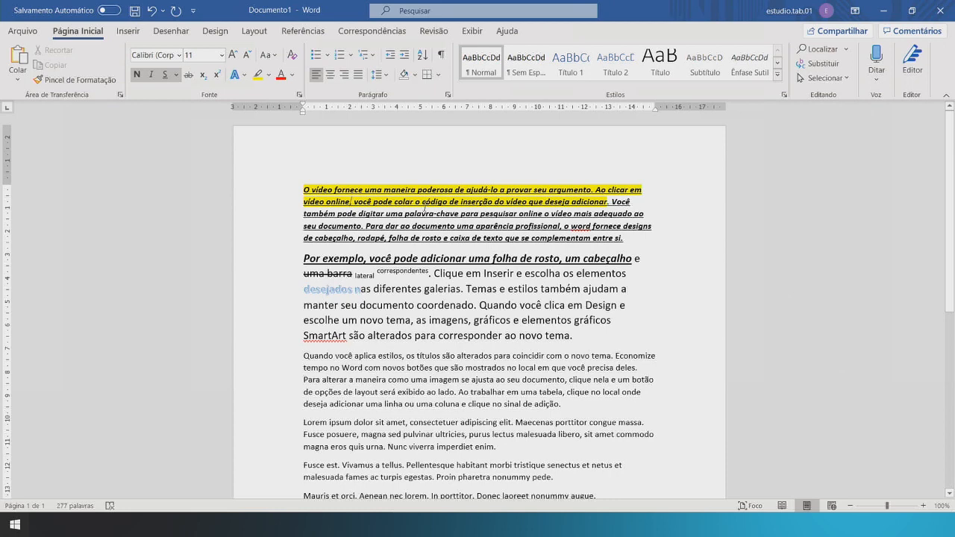
drag(298, 224, 400, 226)
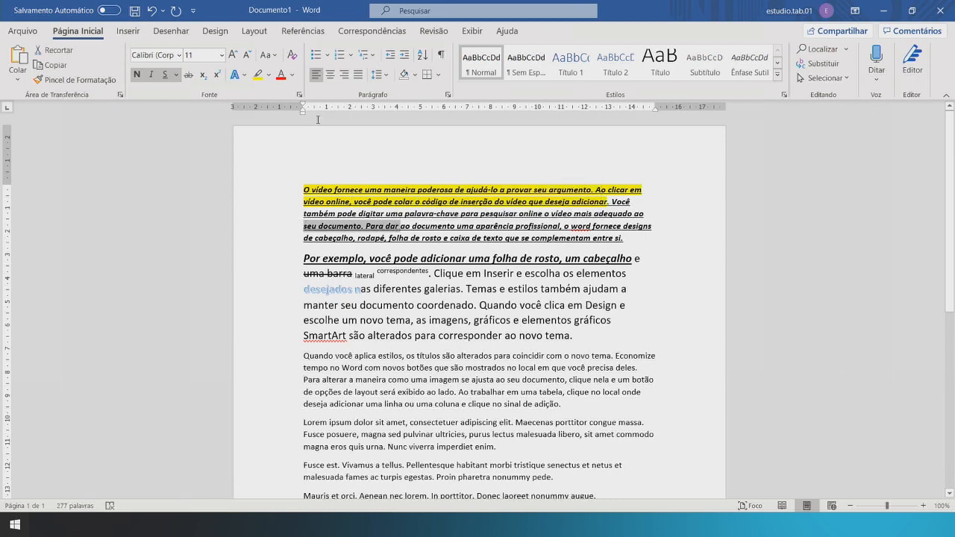
click(267, 77)
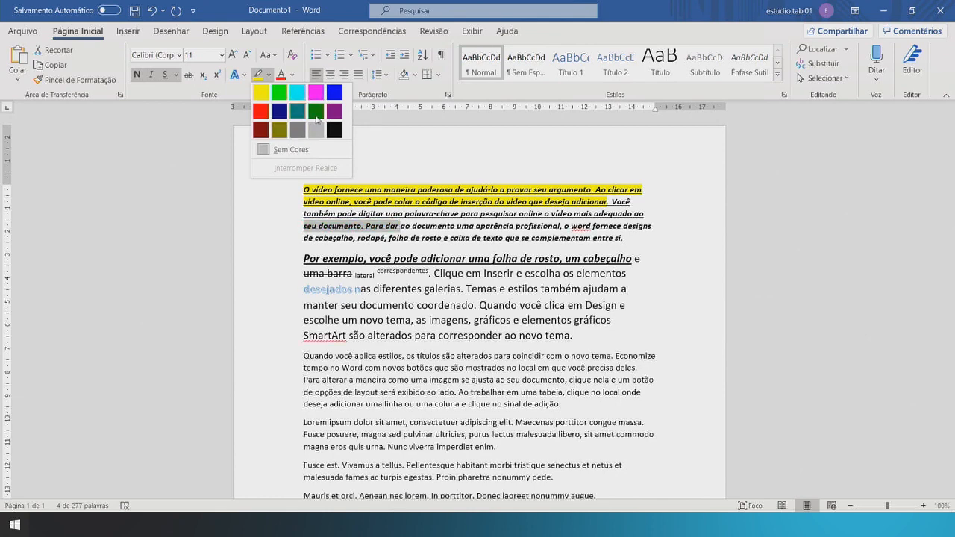
click(440, 236)
- Set the font color of "rosto e caixa" in the first paragraph to the orange theme color
drag(442, 235, 472, 236)
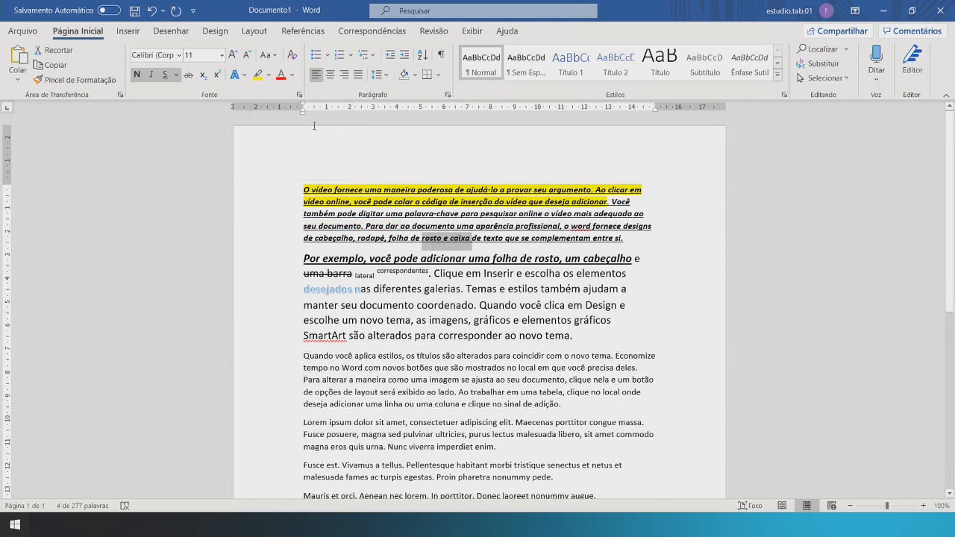
click(291, 74)
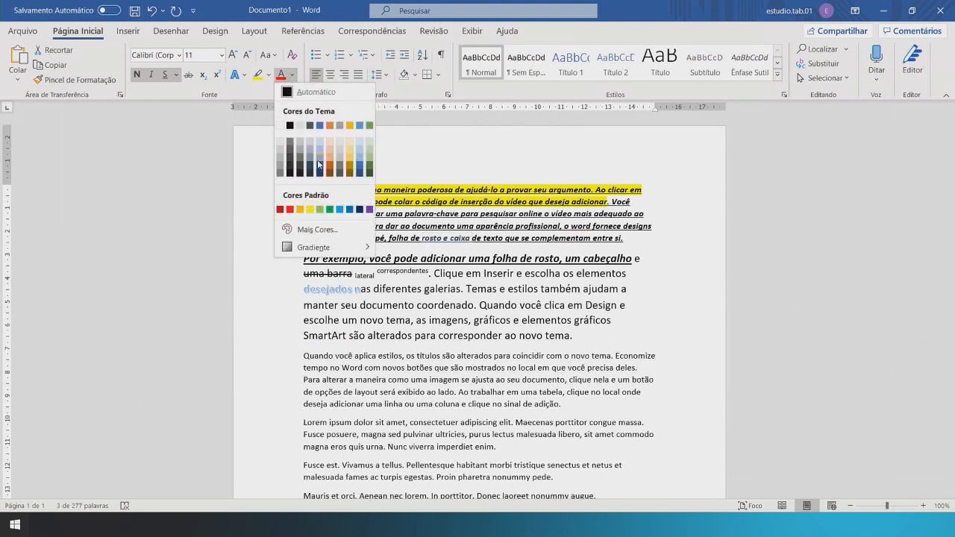
click(330, 125)
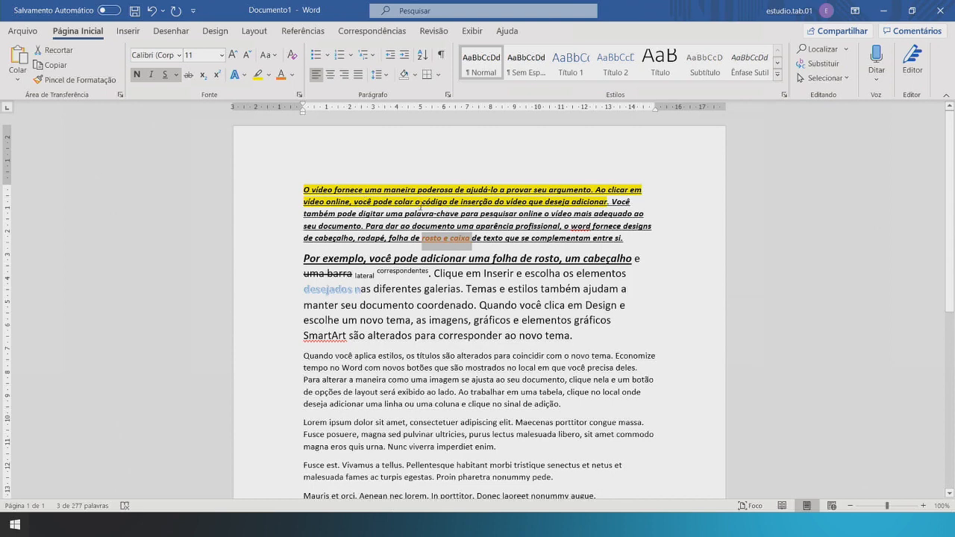
- Select the first two paragraphs and clear the selection, and do the same with the document's first three lines
scroll(420, 208, down, 3)
scroll(420, 209, up, 3)
drag(301, 189, 674, 334)
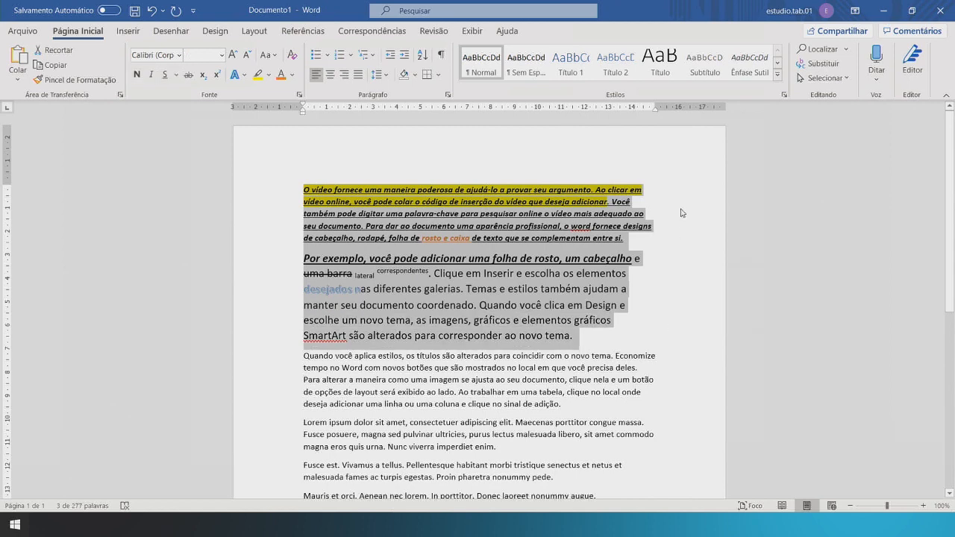
click(682, 213)
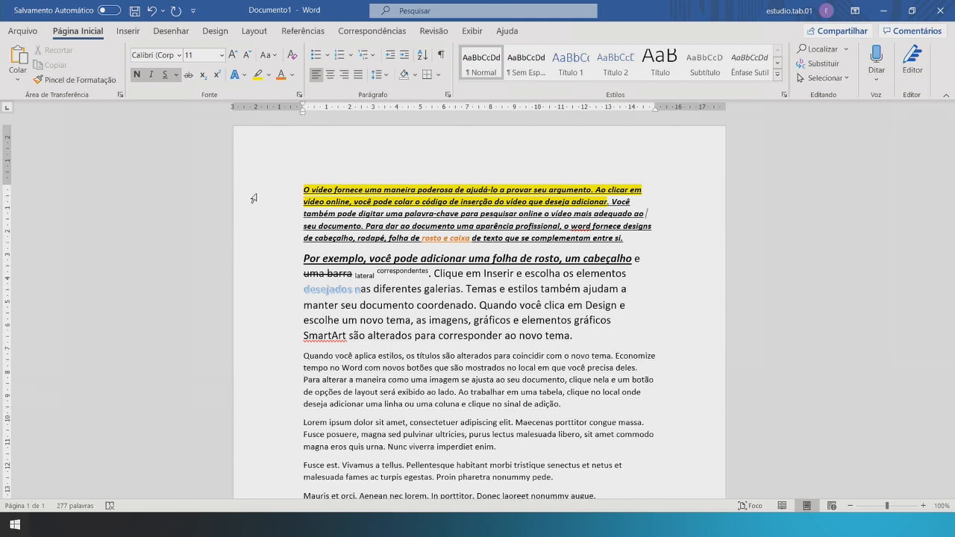
drag(254, 196, 262, 215)
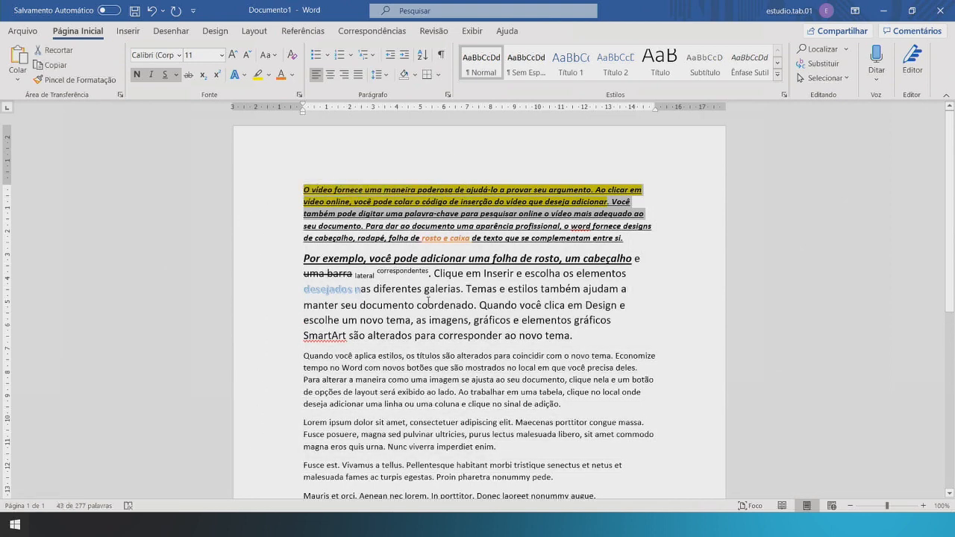
click(427, 300)
- Select the word "Quando" and extend the selection to the whole third paragraph
scroll(384, 346, down, 1)
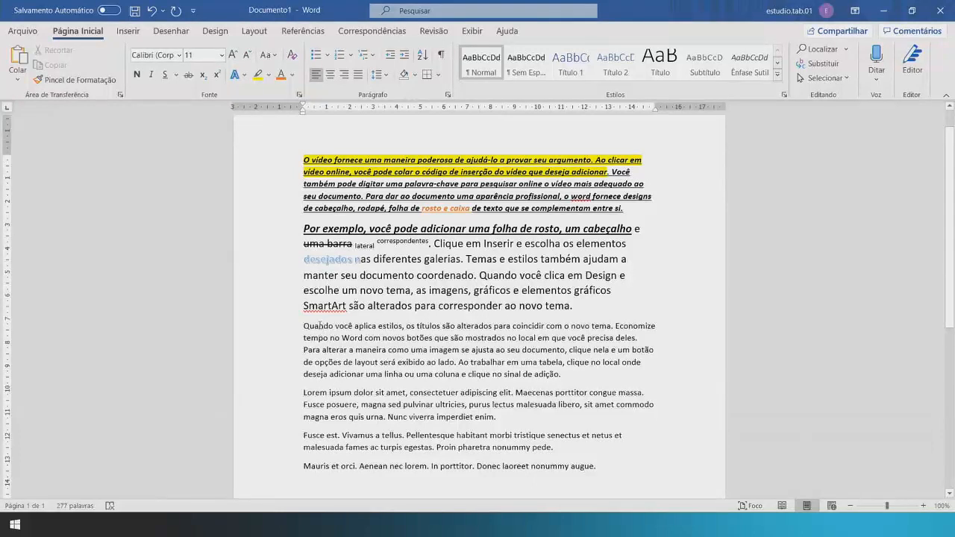
triple_click(319, 325)
click(319, 325)
double_click(321, 326)
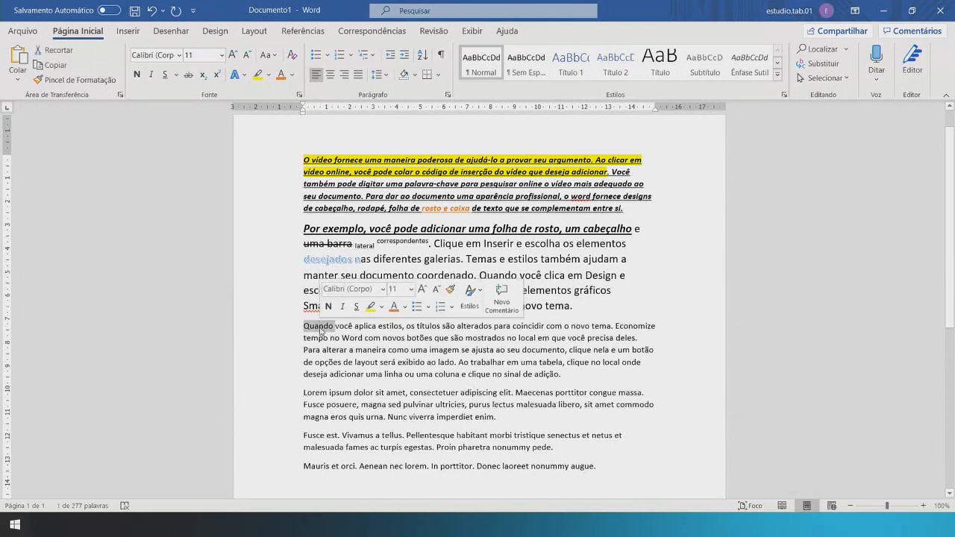
triple_click(321, 328)
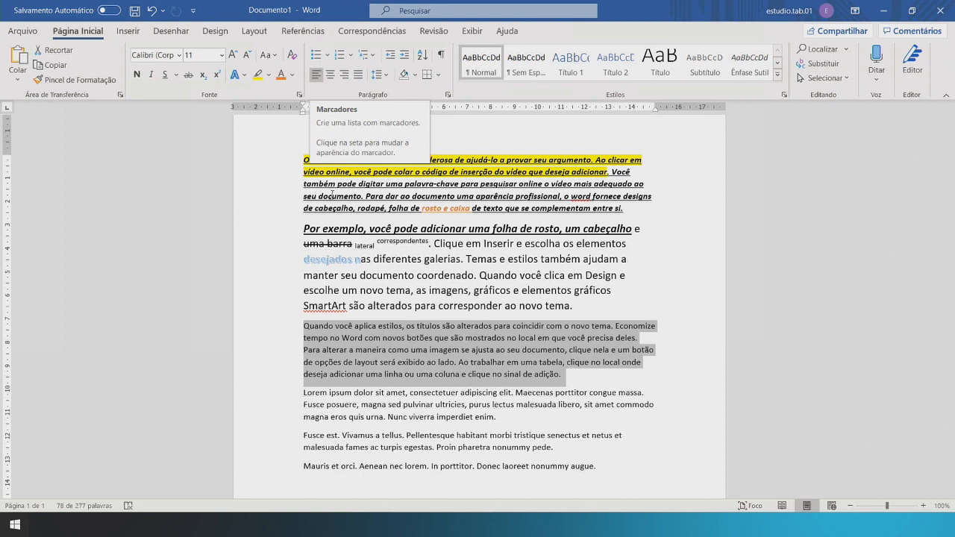
- Turn the last two paragraphs into a bulleted list and indent it slightly further
drag(303, 435, 601, 469)
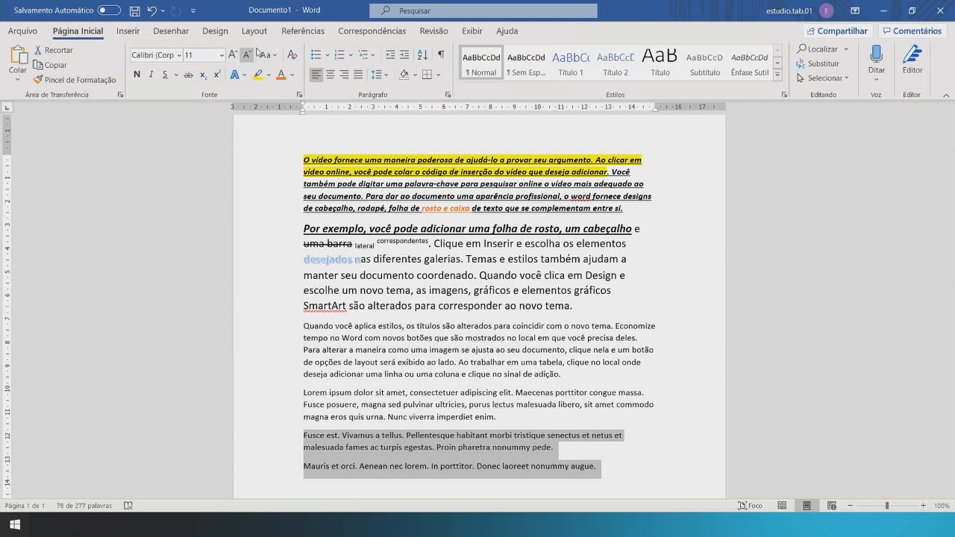
click(314, 61)
scroll(310, 308, down, 2)
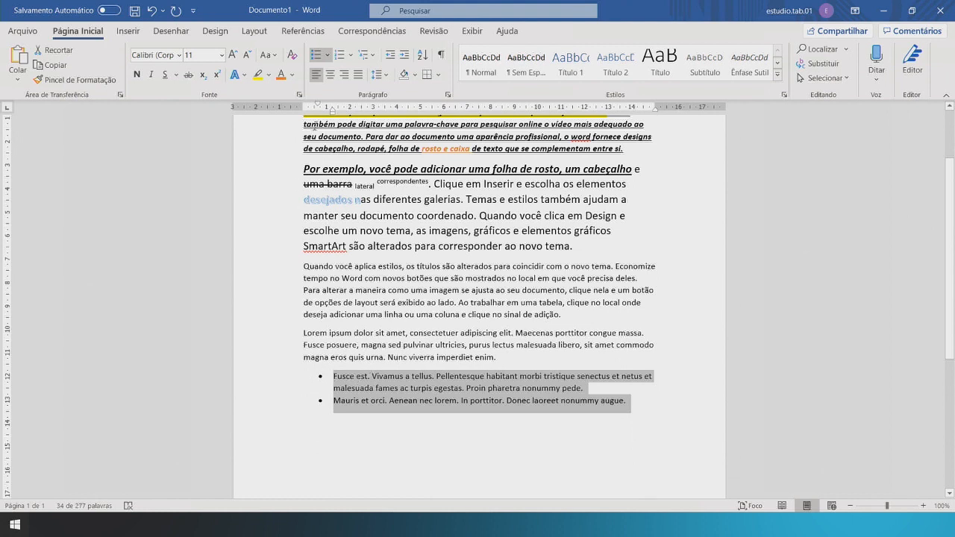
mouse_move(321, 107)
mouse_down()
mouse_move(311, 109)
mouse_move(349, 121)
mouse_move(338, 116)
mouse_up()
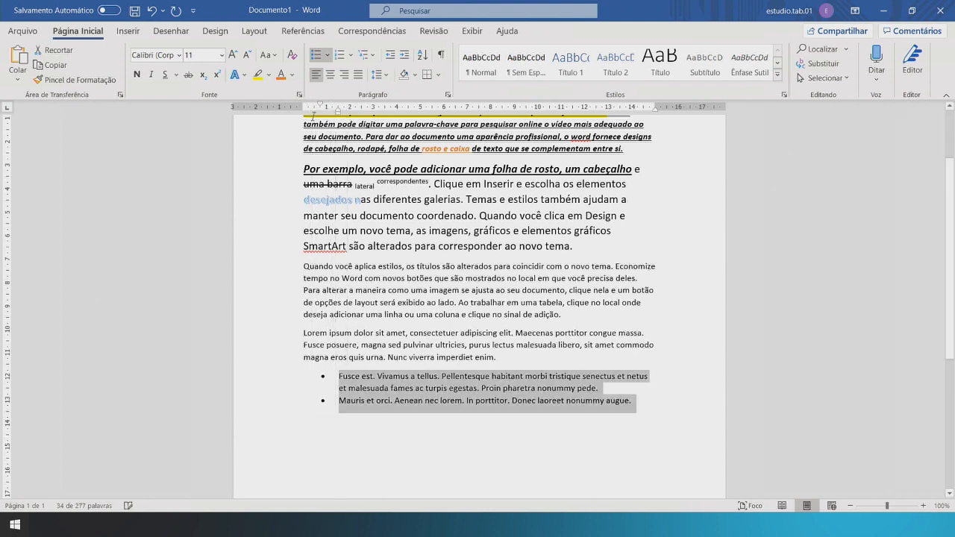
- Examine the bullet, numbering and multilevel list libraries, including the previews of the multilevel list formats
click(326, 55)
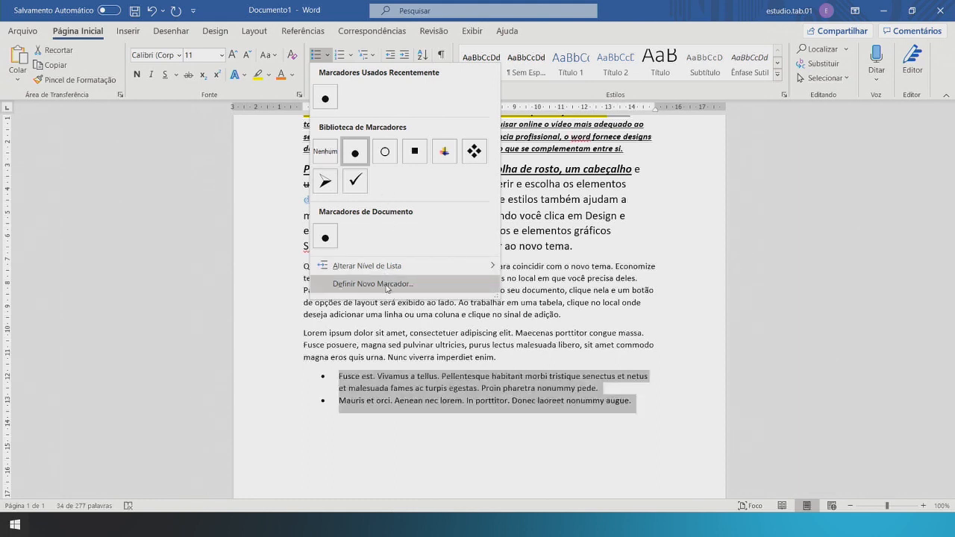
click(349, 46)
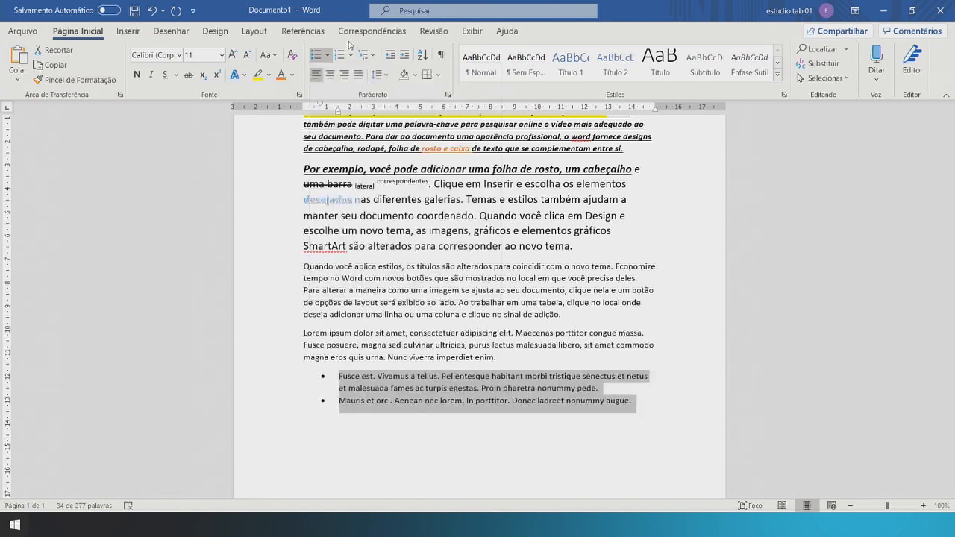
click(352, 54)
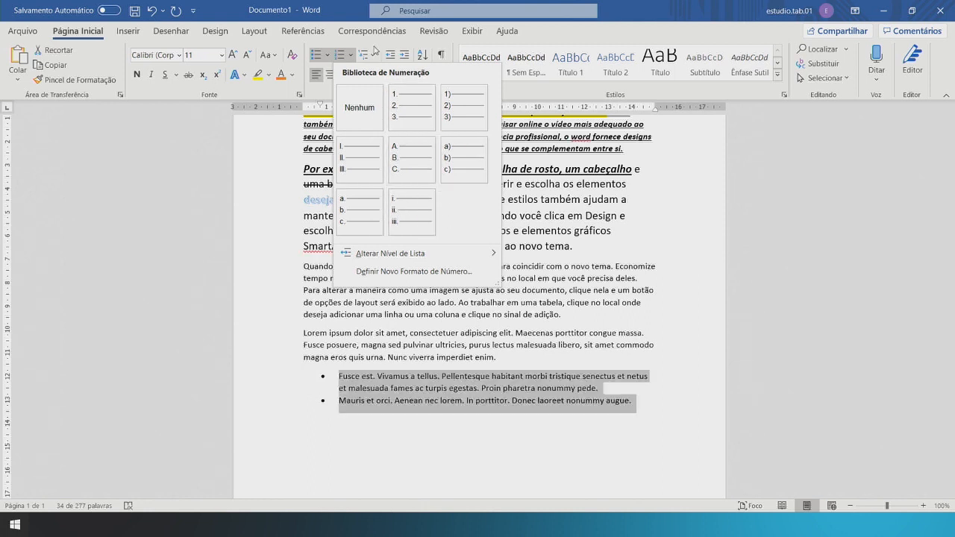
click(374, 52)
click(375, 54)
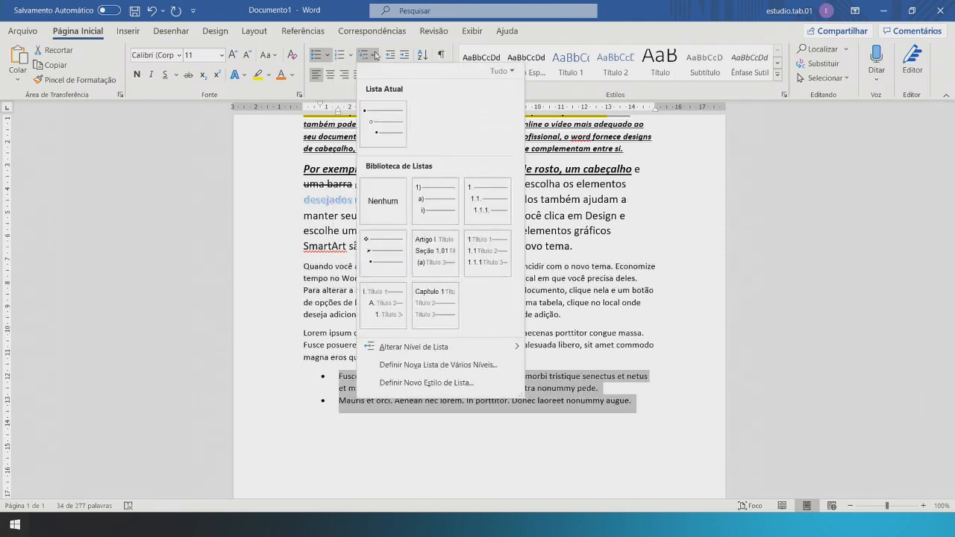
mouse_move(383, 114)
mouse_move(481, 209)
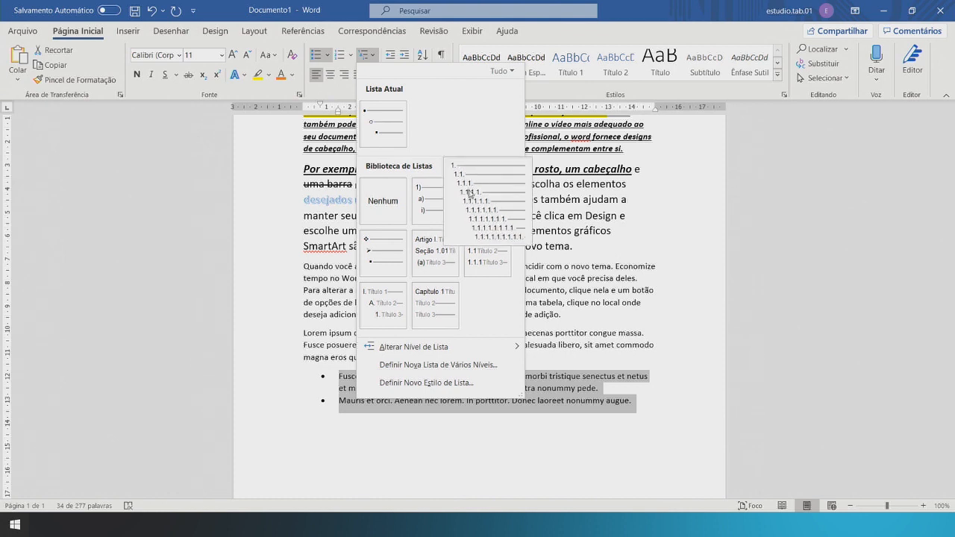
mouse_move(397, 253)
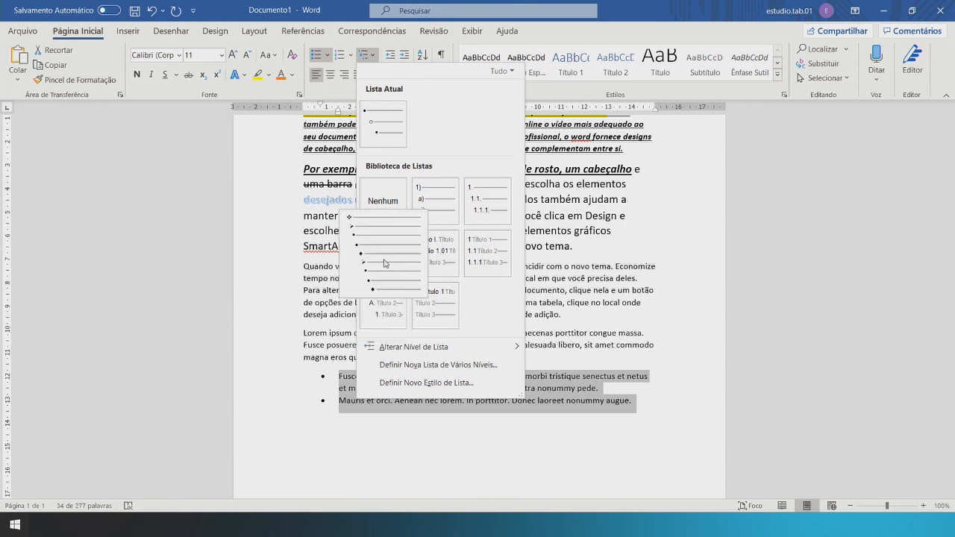
click(638, 215)
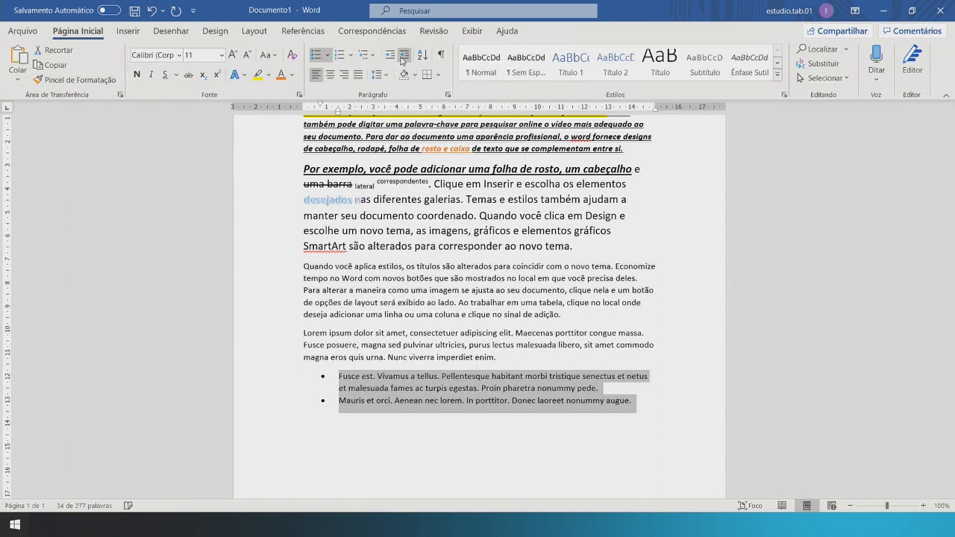
- Increase the indent of the third paragraph, which begins with "Quando você aplica estilos", by one level and clear the selection
drag(303, 266, 634, 319)
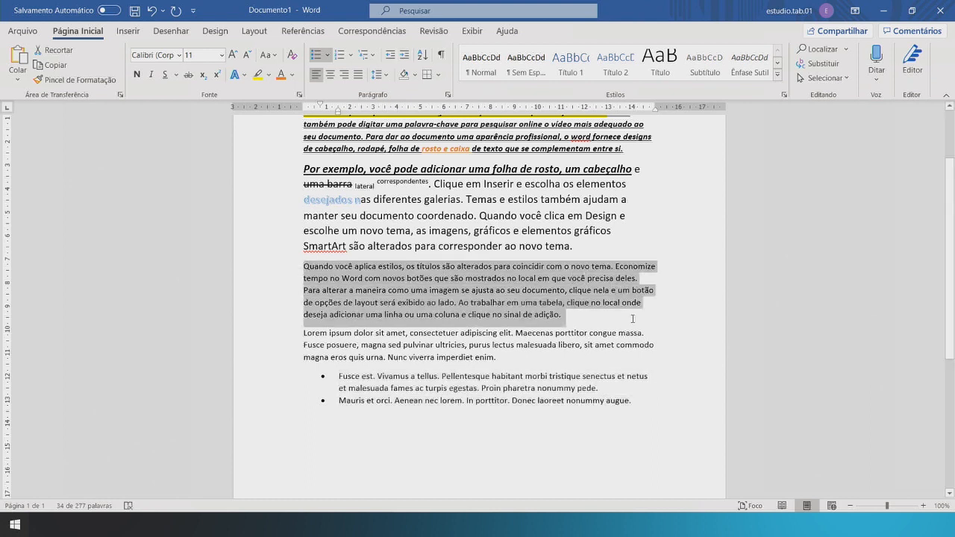
click(403, 54)
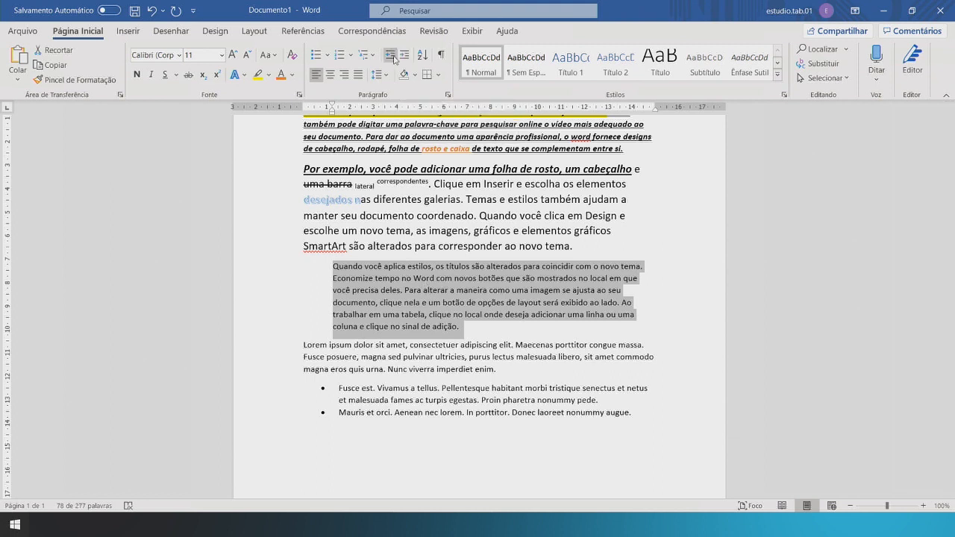
click(428, 137)
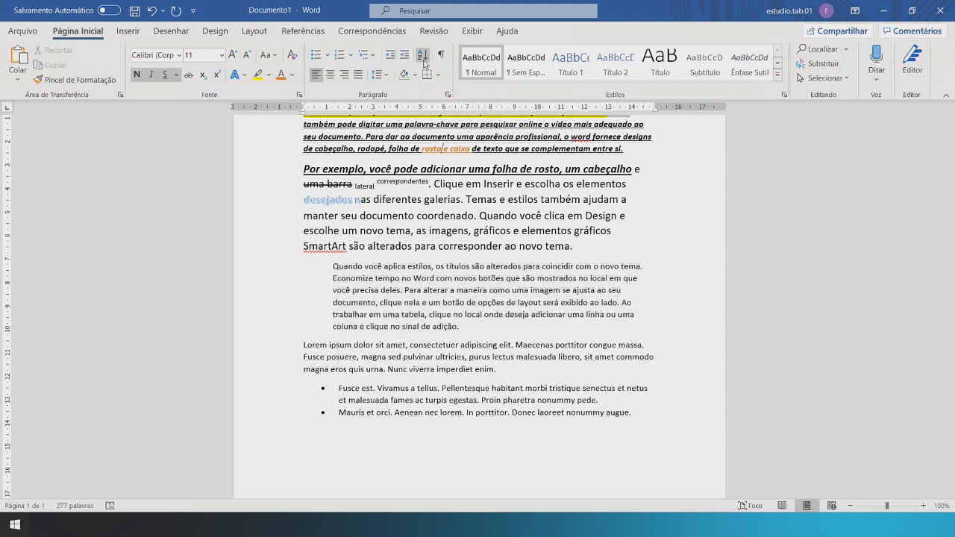
- Select the text from the third paragraph through the bulleted list and examine its sorting options without applying a sort
drag(332, 266, 605, 411)
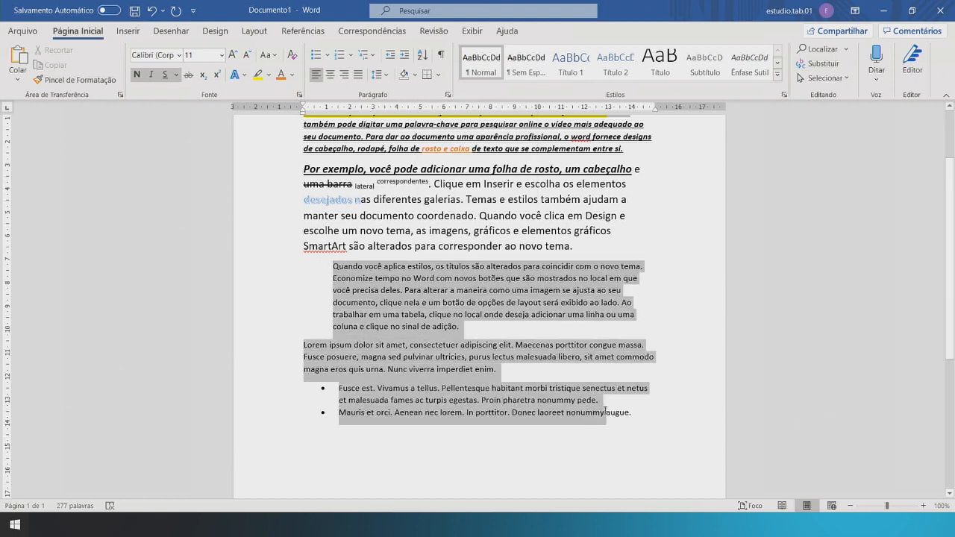
click(428, 57)
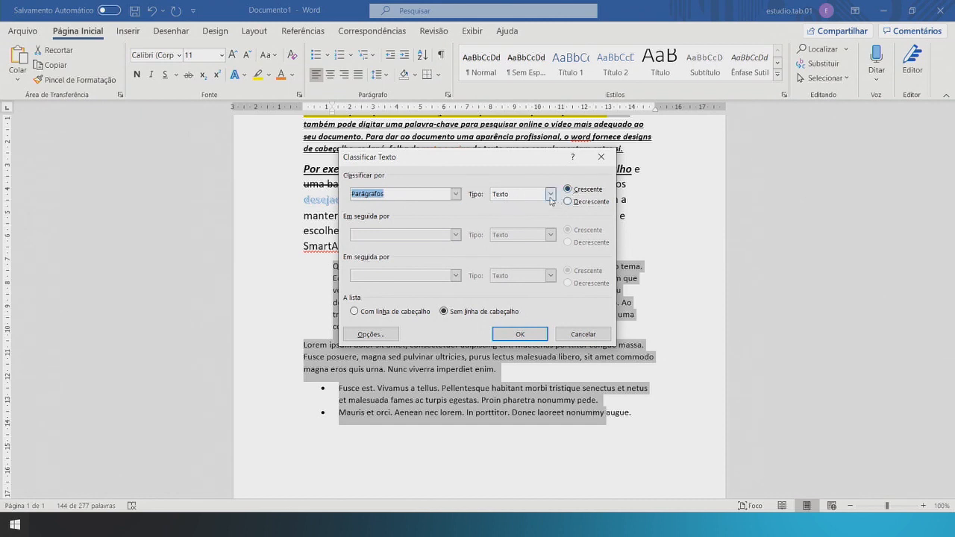
click(563, 333)
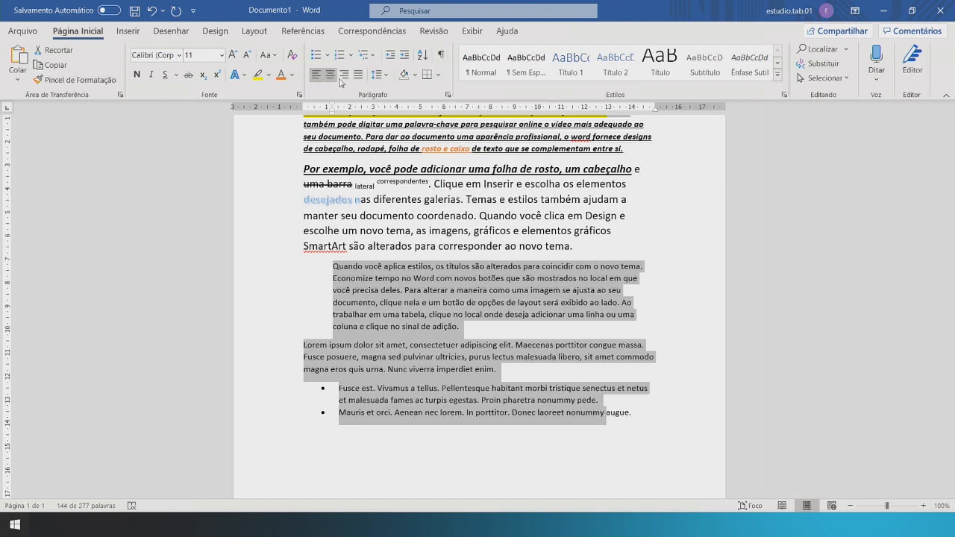
- Try centered, left and right alignment on the first paragraph, finish with justified alignment, and clear the selection
click(326, 173)
drag(304, 159, 670, 220)
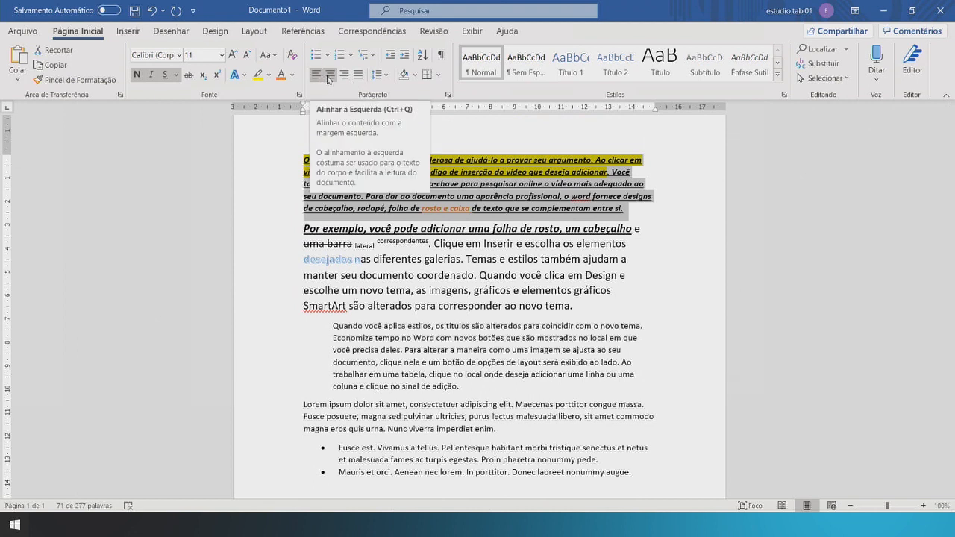
click(329, 75)
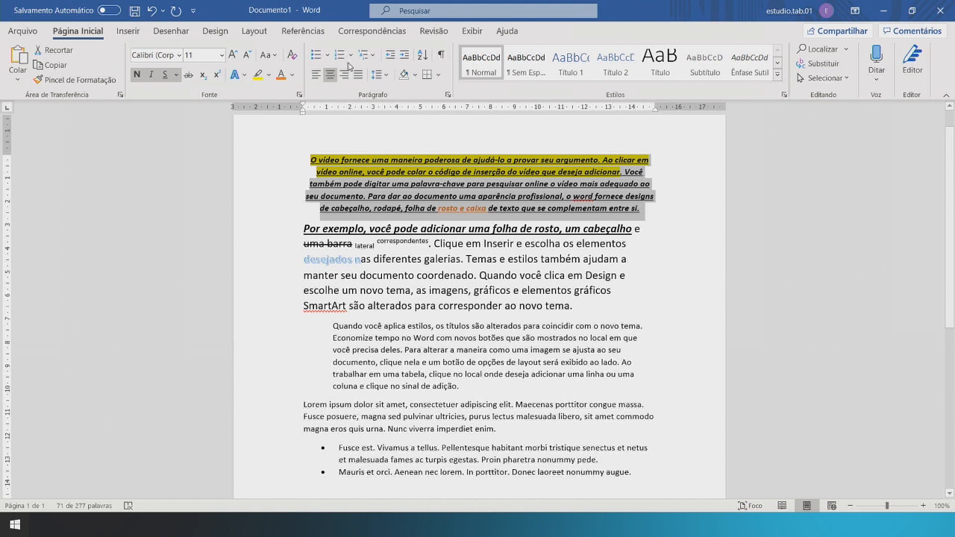
click(316, 74)
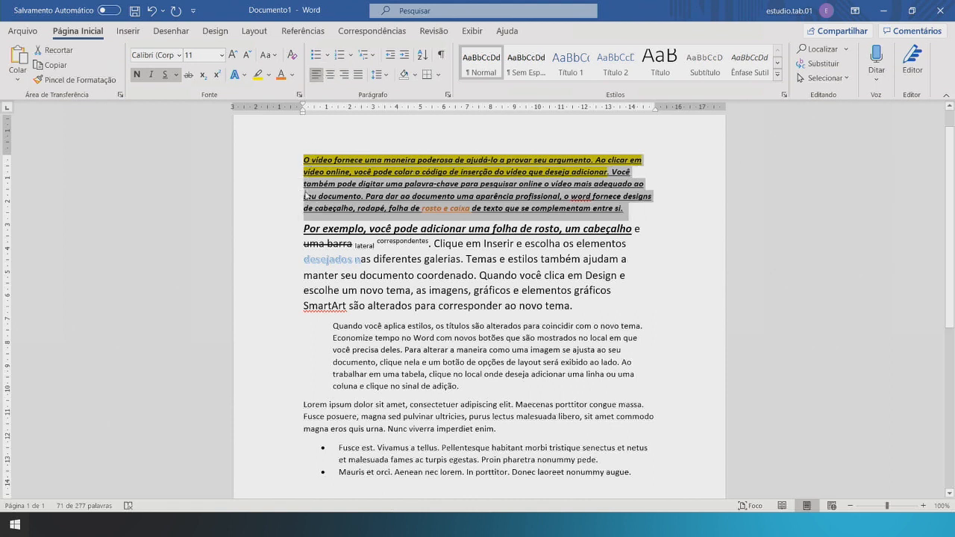
click(344, 77)
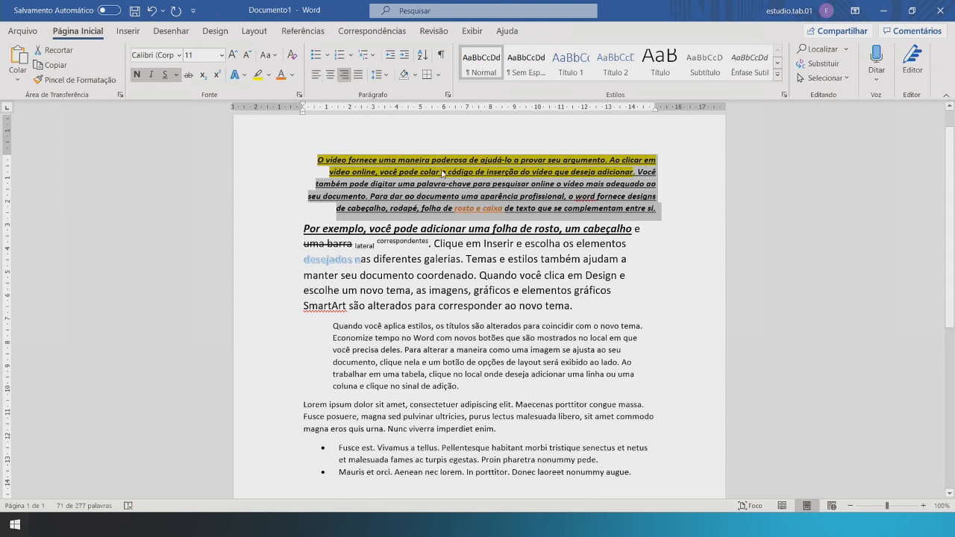
click(359, 76)
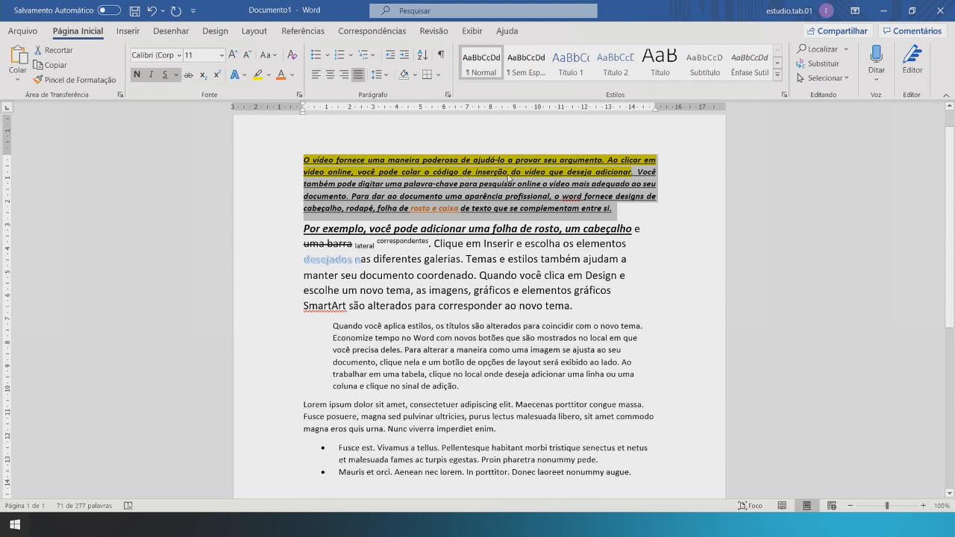
click(668, 221)
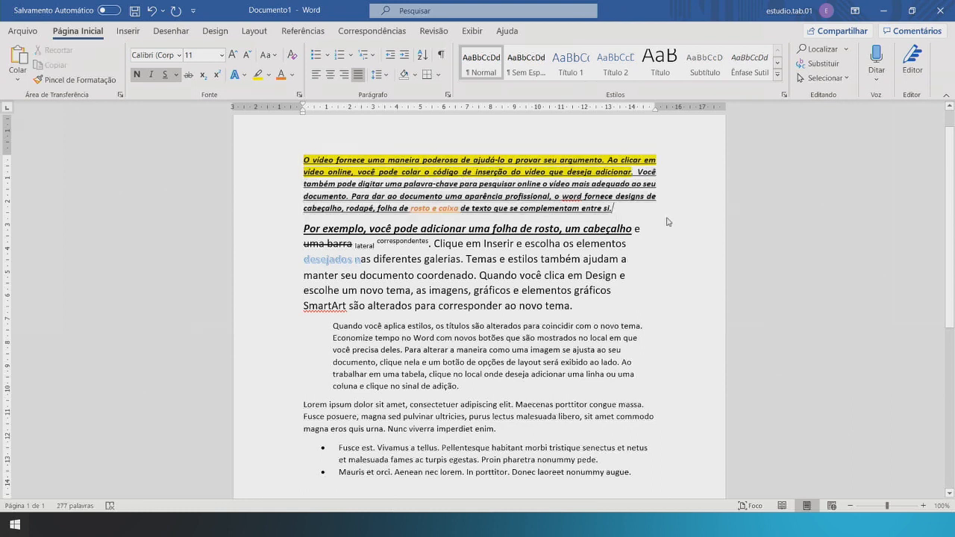
- Set the line spacing of the first paragraph to 3,0 and review the available spacing values
drag(292, 165, 678, 215)
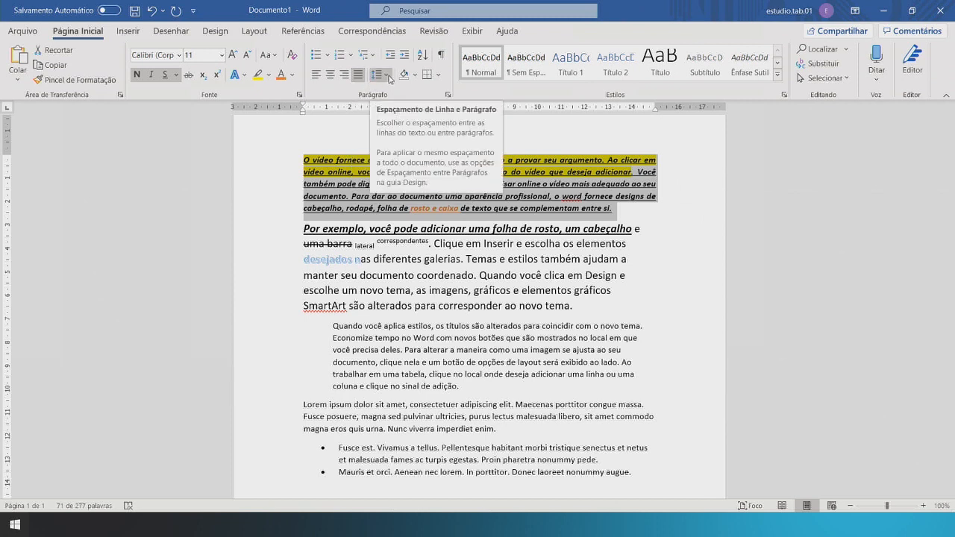
click(390, 79)
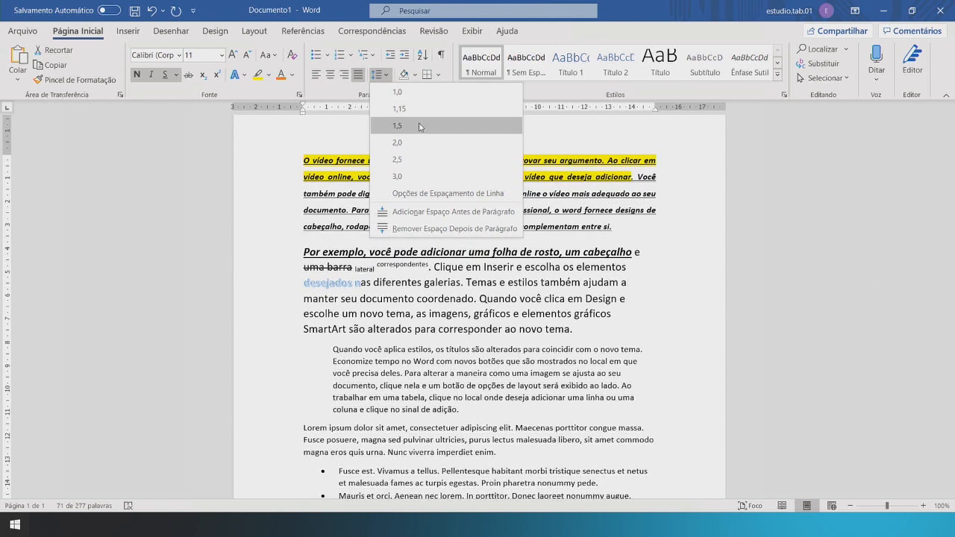
click(420, 177)
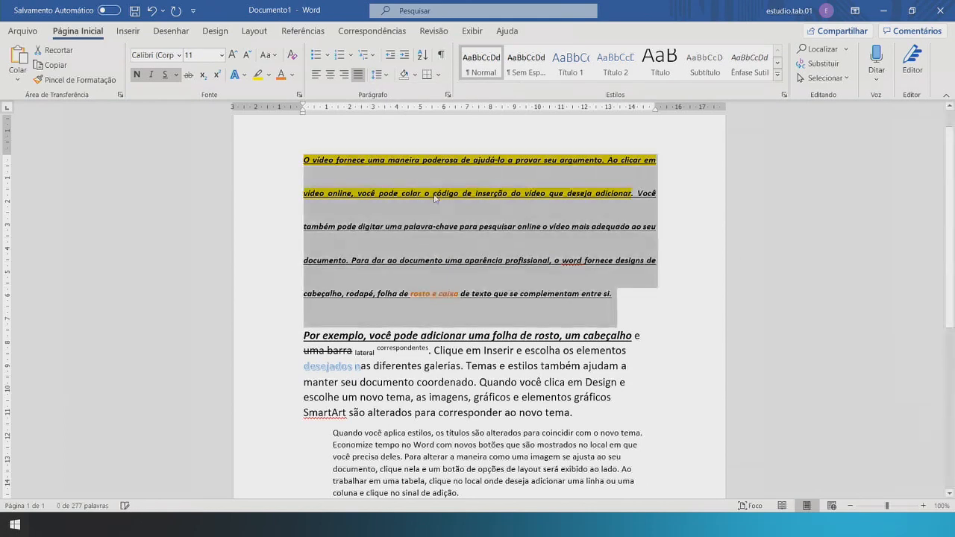
click(619, 299)
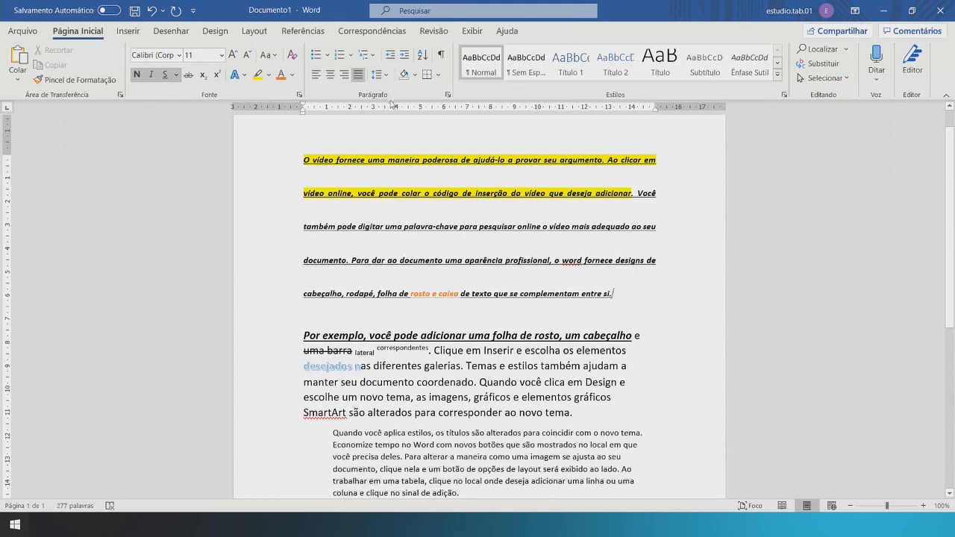
click(385, 78)
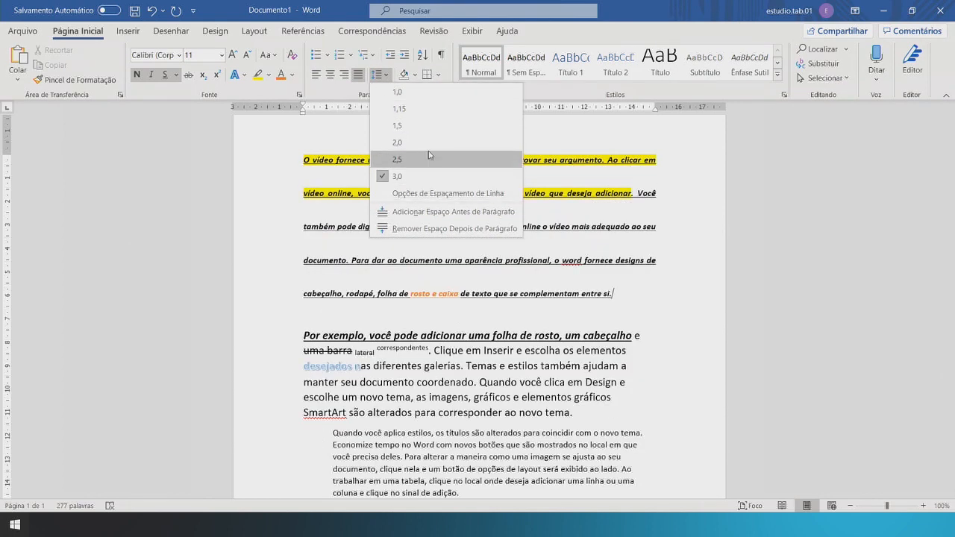
click(549, 260)
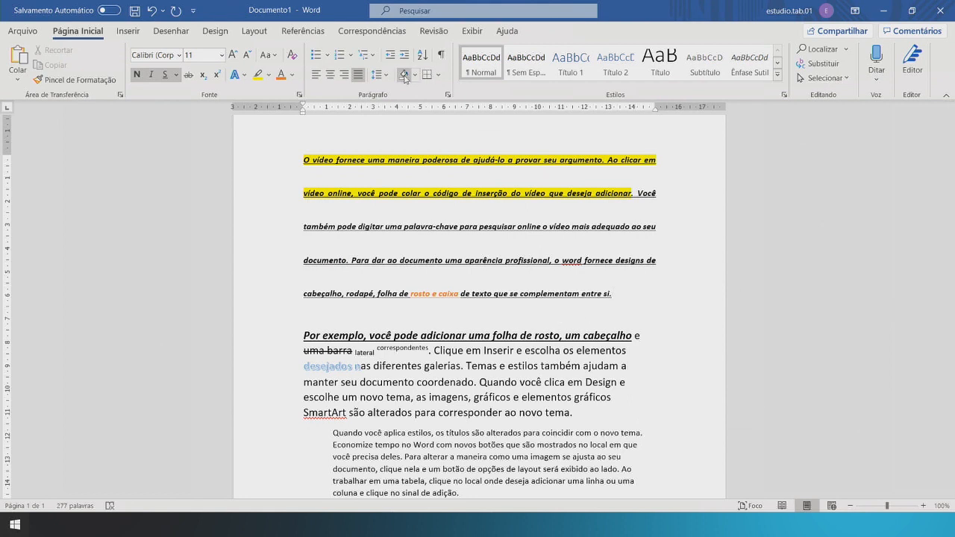
- Shade the second paragraph, which begins with "Por exemplo", with the gold theme color
drag(599, 415, 304, 334)
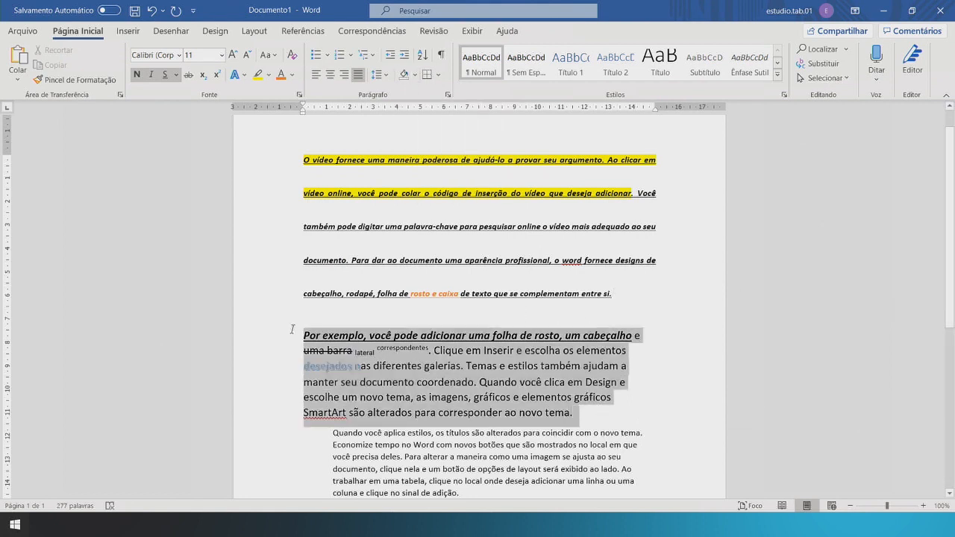
click(415, 74)
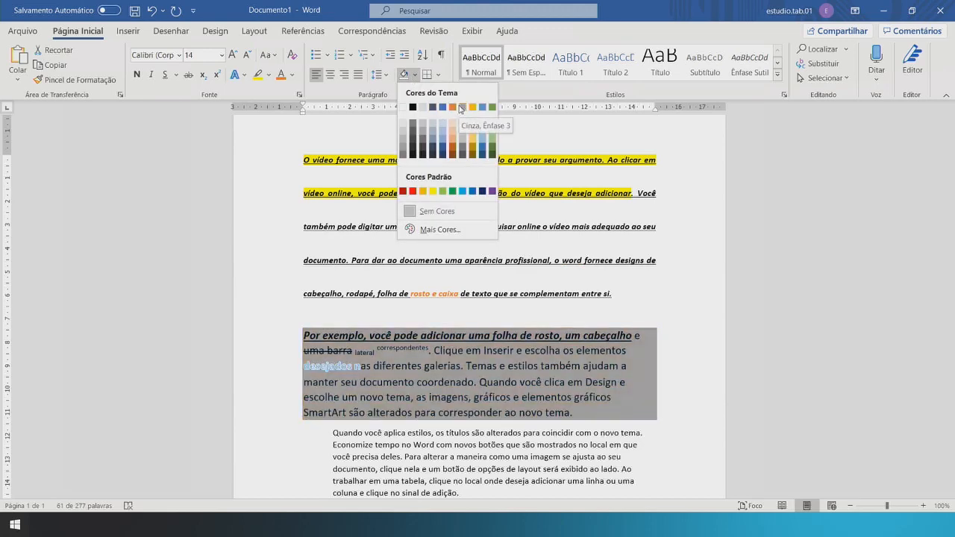
click(471, 108)
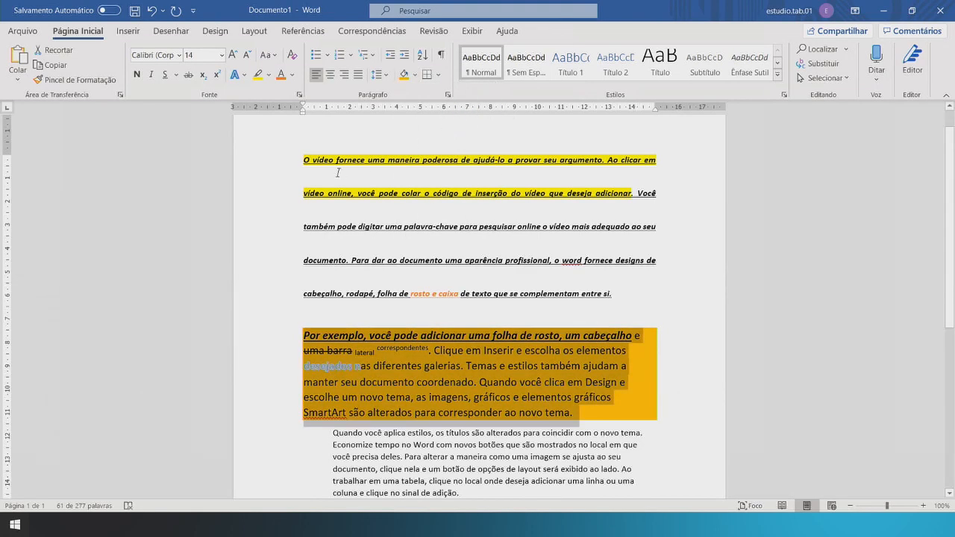
- Select the highlighted sentences of the first paragraph, examine the available border options without applying one, and clear the selection
drag(302, 156, 637, 193)
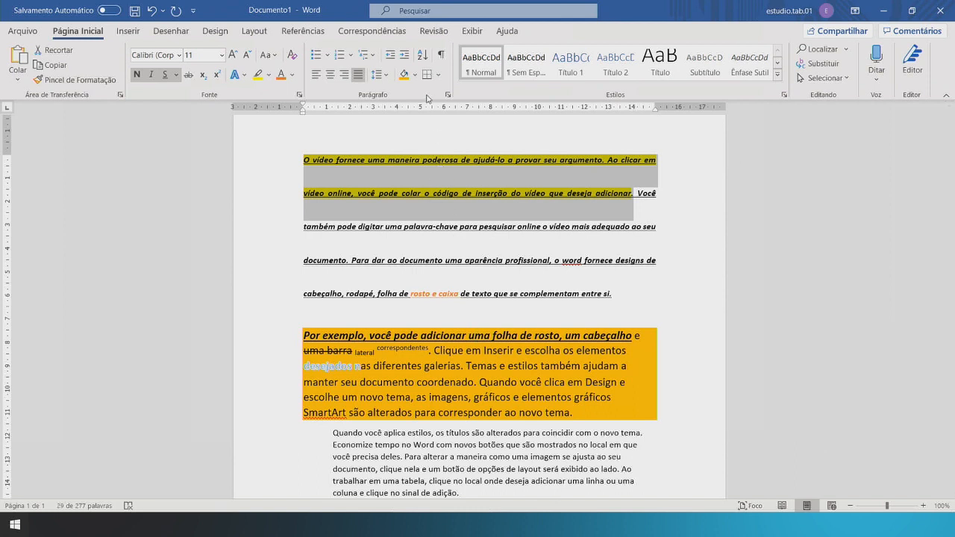
click(437, 75)
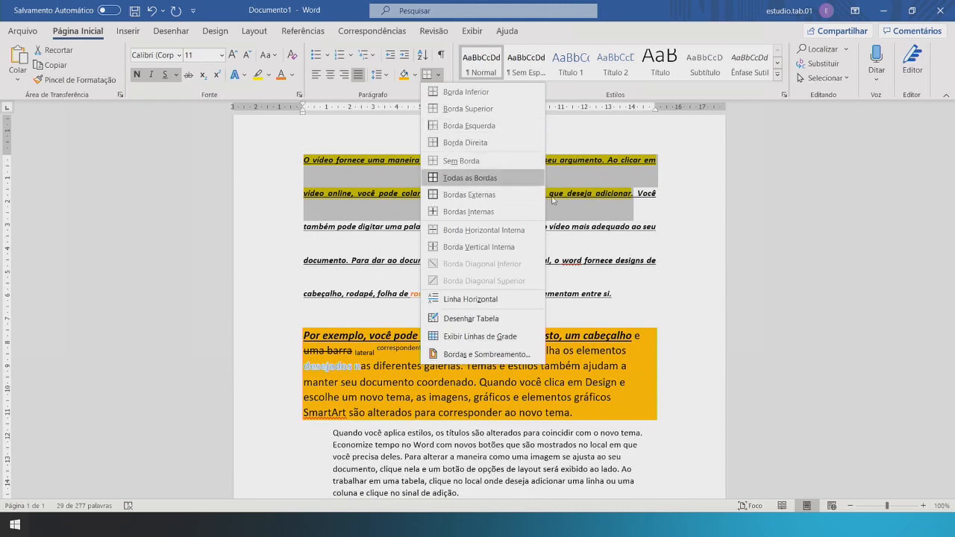
click(634, 281)
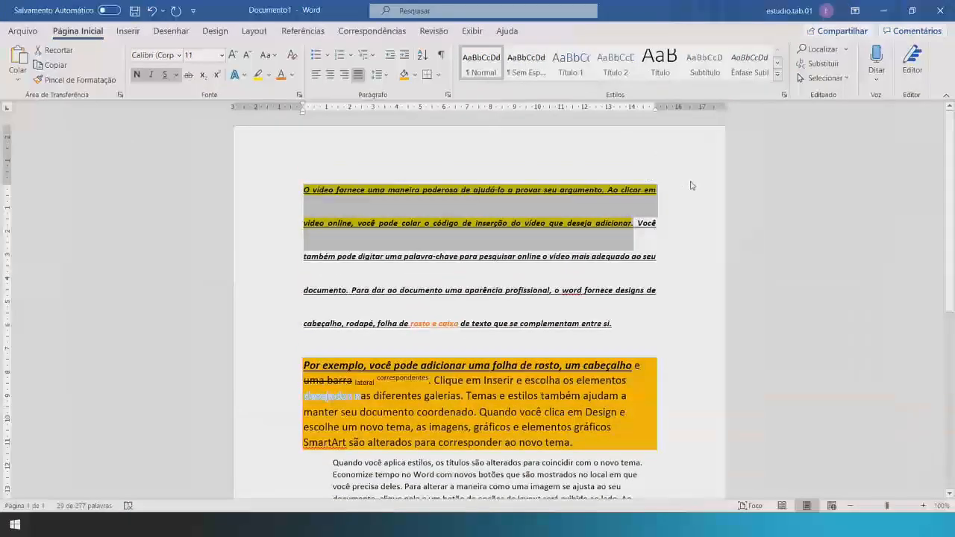
click(691, 185)
- Select the whole document and clear all its formatting
scroll(649, 330, down, 5)
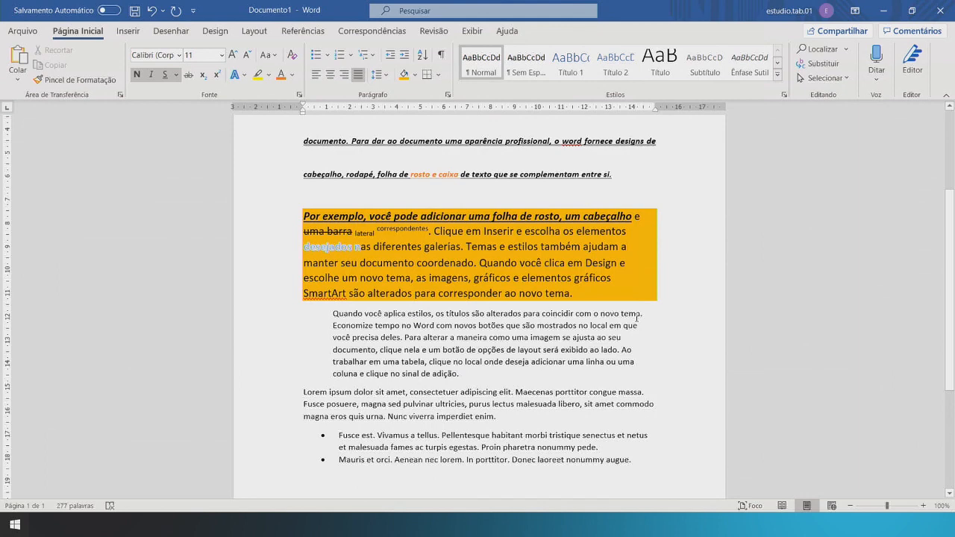
key(ctrl+a)
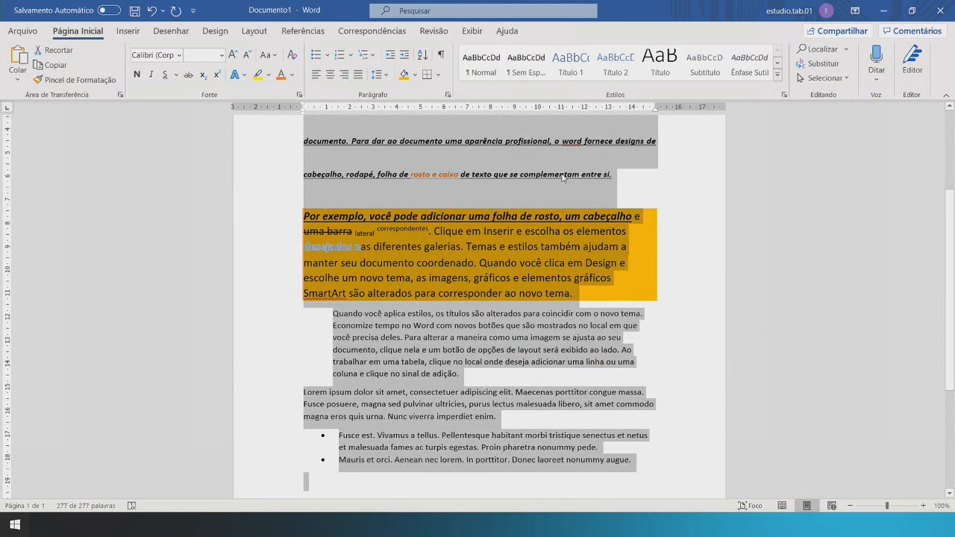
scroll(515, 119, up, 3)
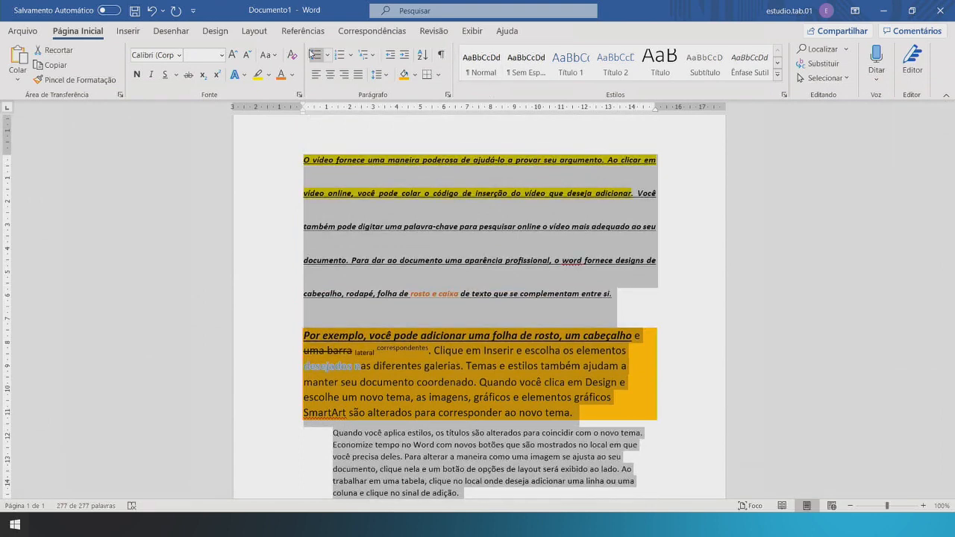
click(292, 55)
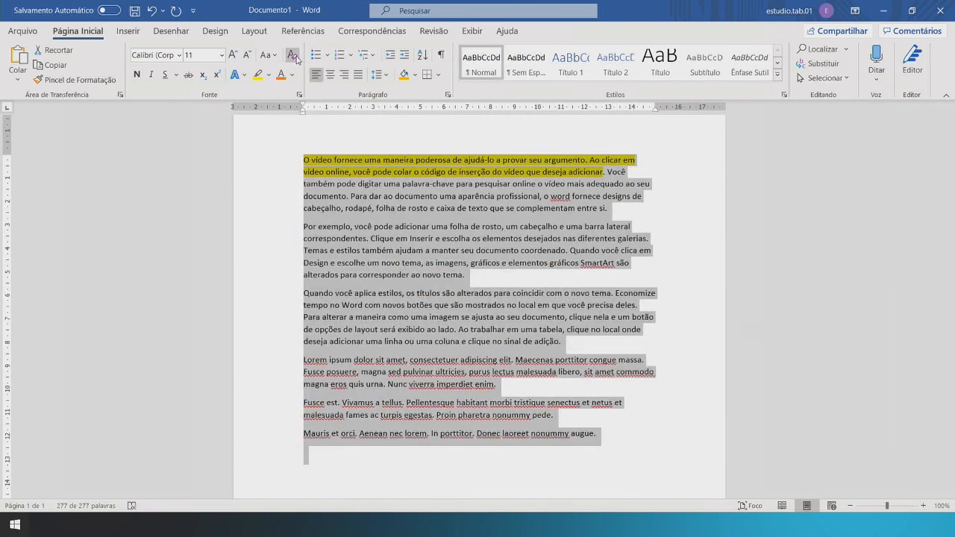
- Remove the yellow highlight from the opening sentences of the first paragraph
click(394, 160)
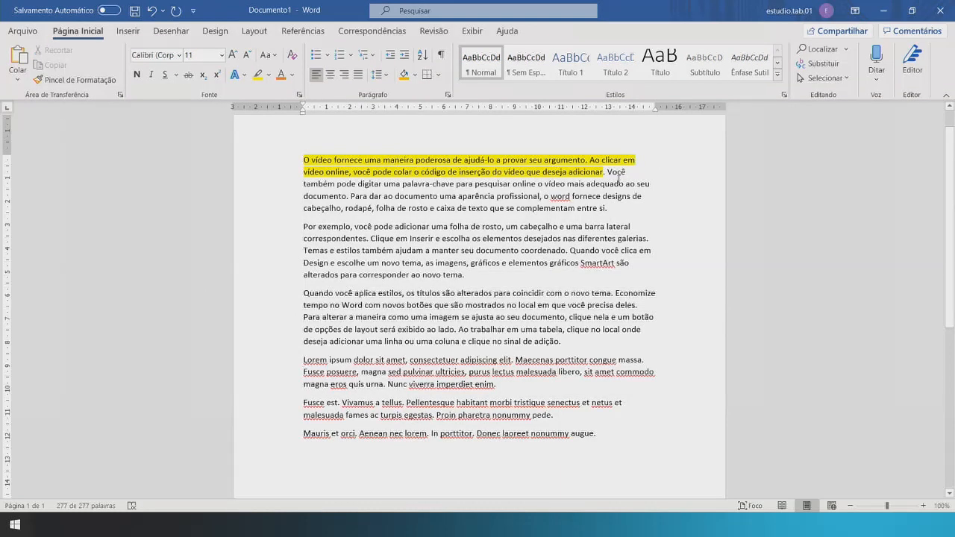
drag(625, 172, 277, 156)
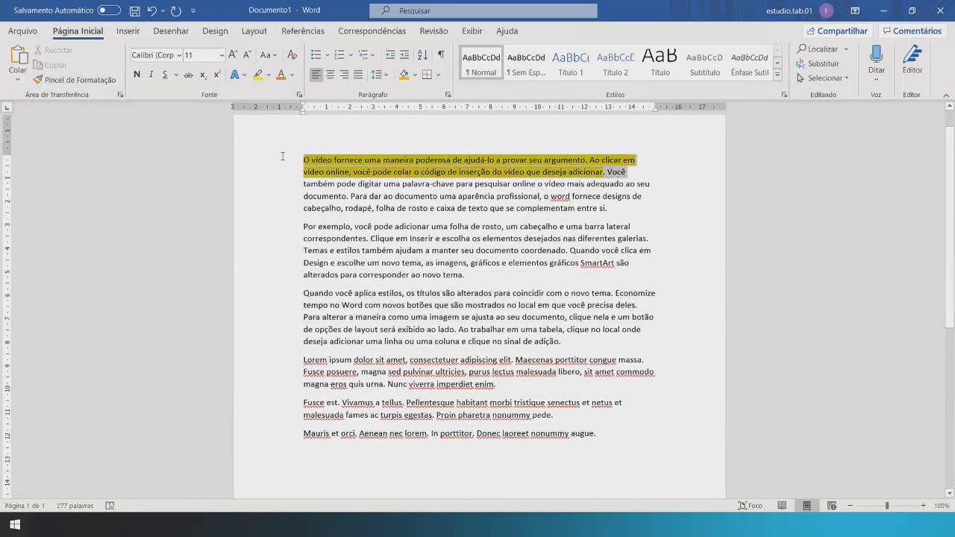
click(268, 75)
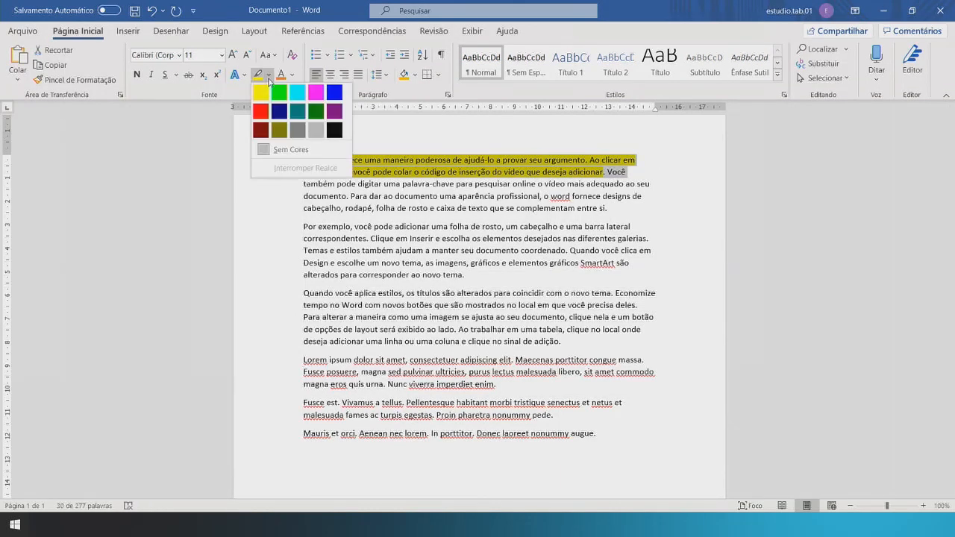
click(284, 149)
click(716, 236)
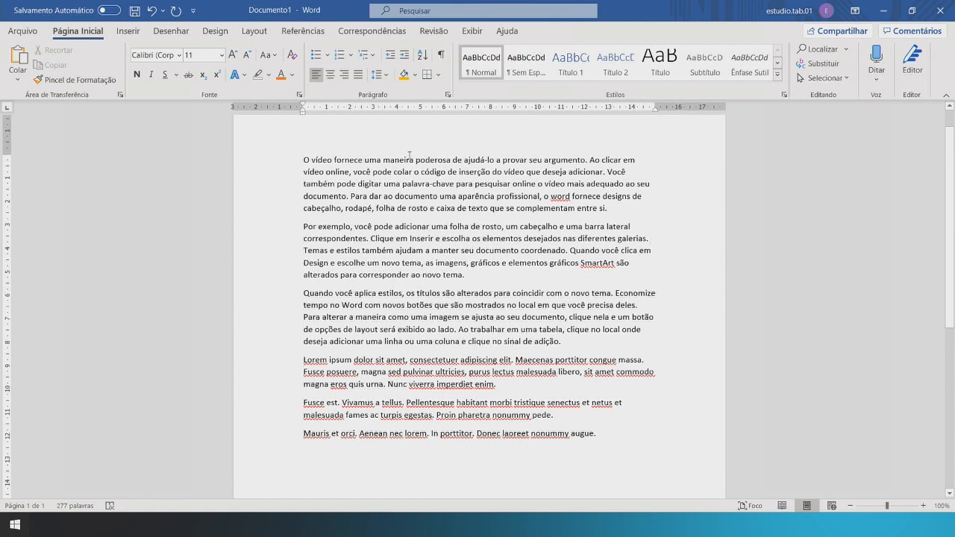
- Split "O vídeo fornece" off the first paragraph onto its own line and give it the Título 1 style
click(364, 160)
key(Return)
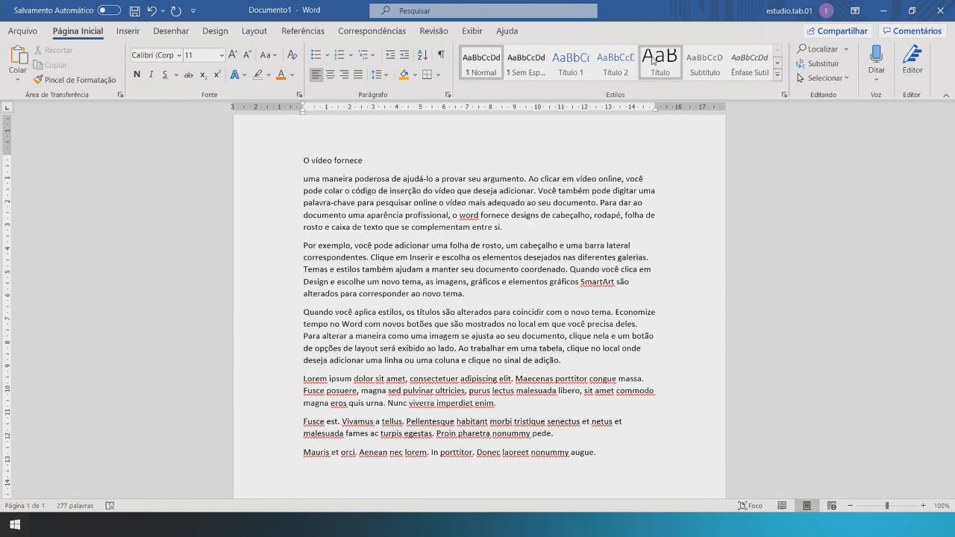
triple_click(365, 161)
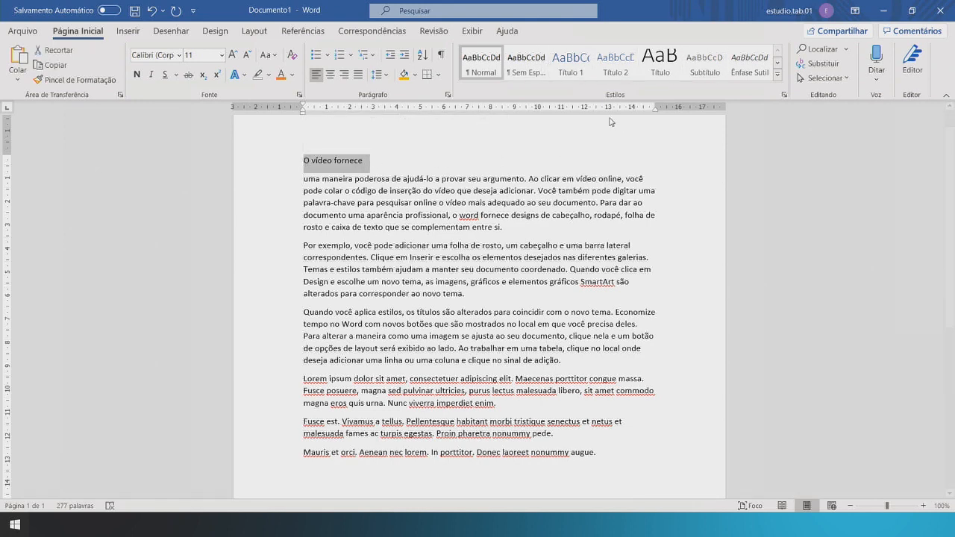
click(571, 64)
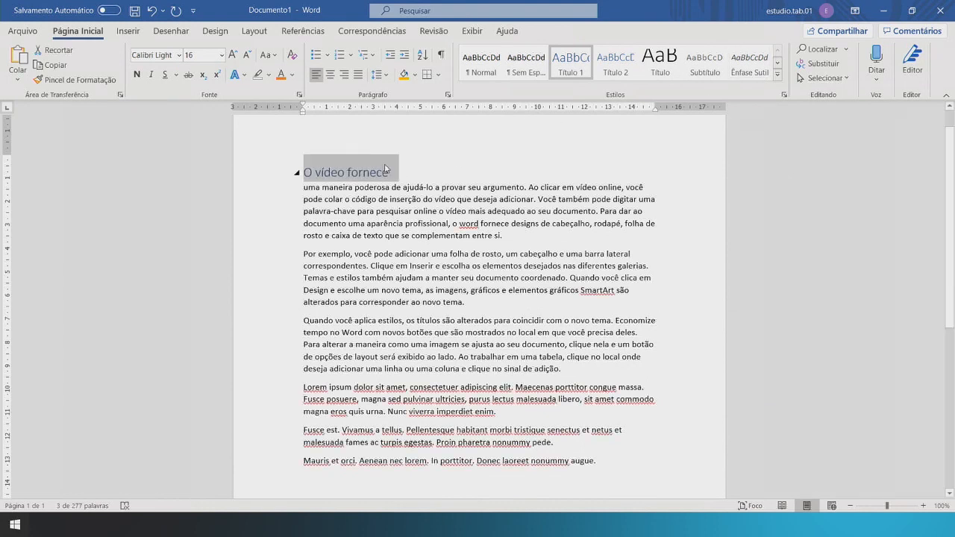
- Try the Sem Espaçamento style on the paragraph below the heading and return that paragraph to the Normal style
drag(509, 236, 284, 191)
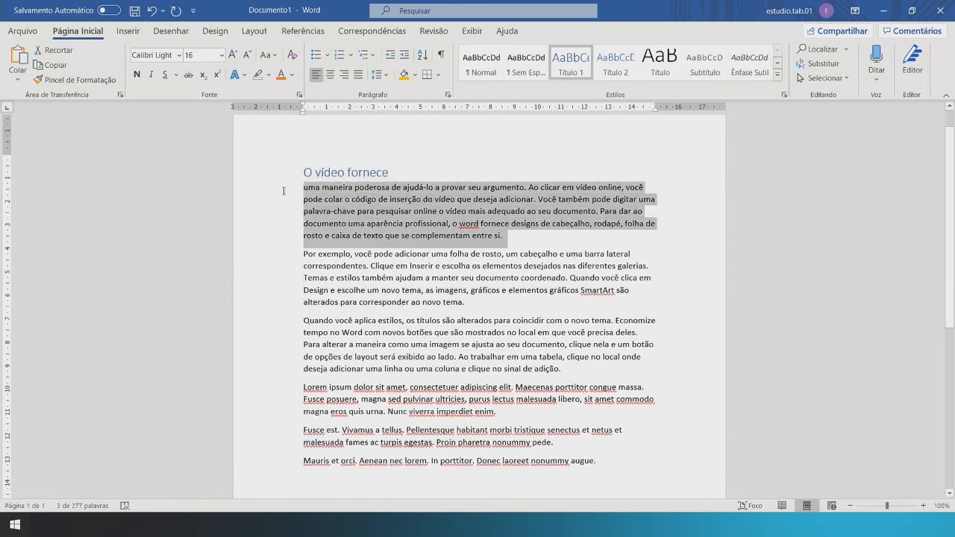
click(526, 63)
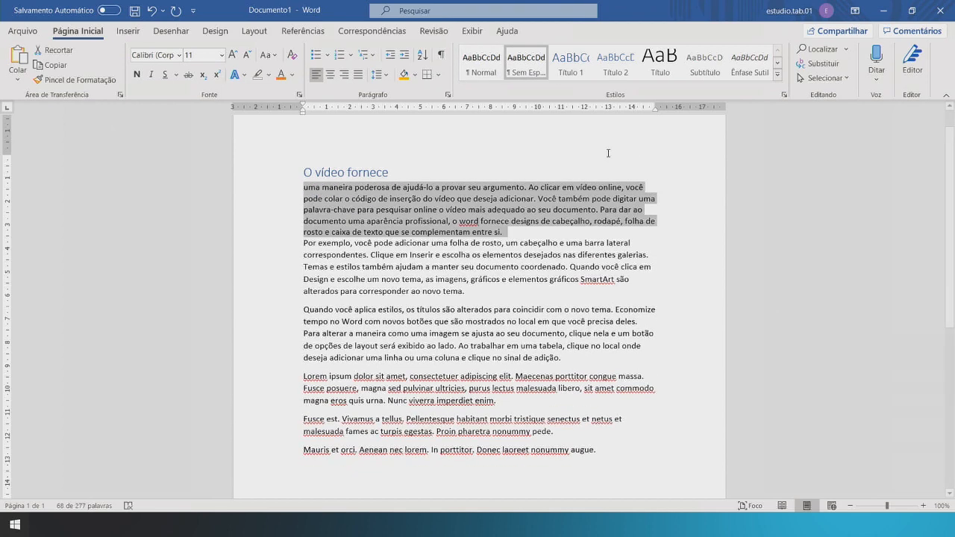
click(776, 78)
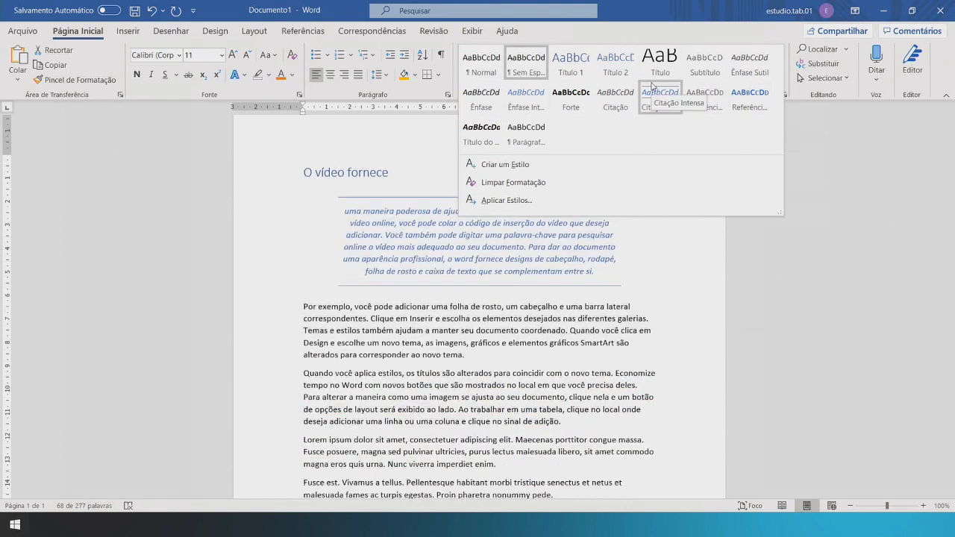
click(651, 176)
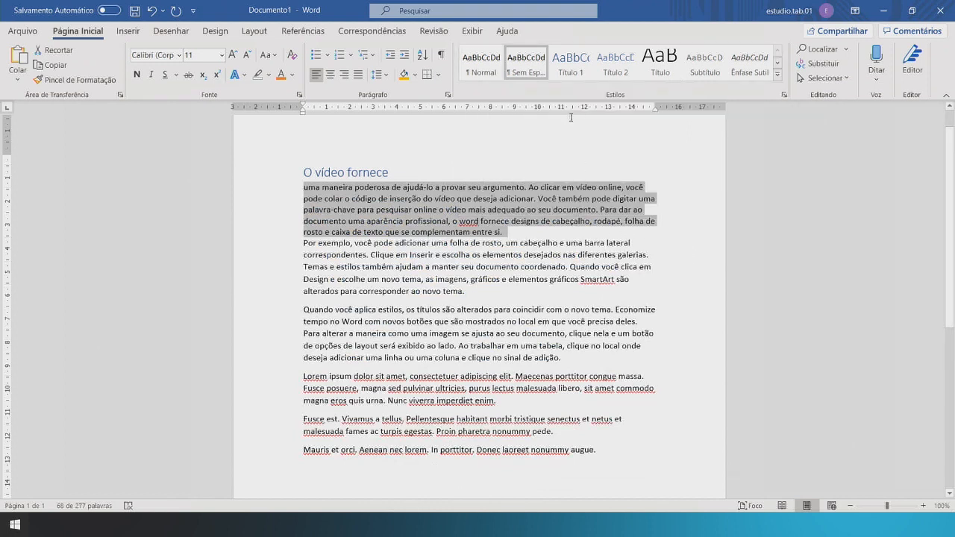
click(487, 68)
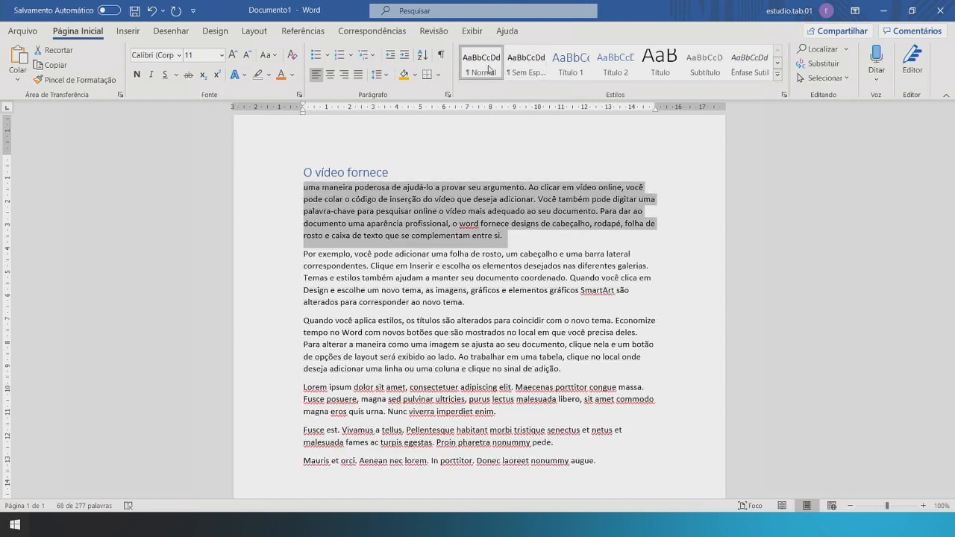
- Modify the Normal style to use the Arial font at size 14
right_click(489, 69)
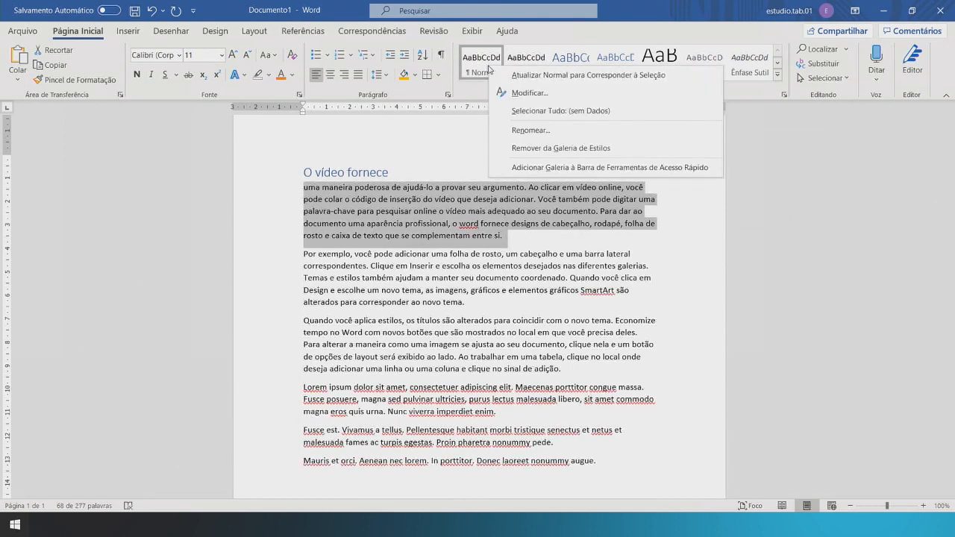
click(517, 93)
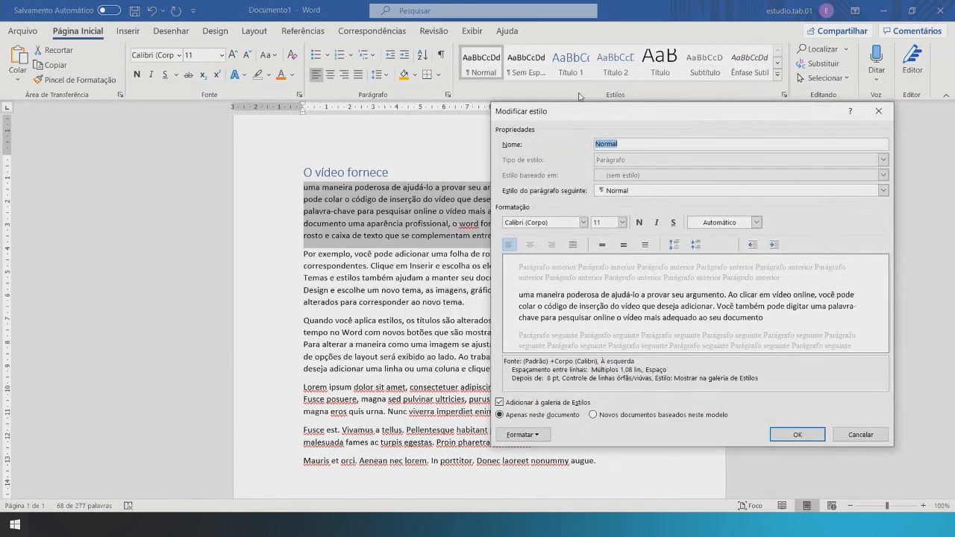
click(623, 224)
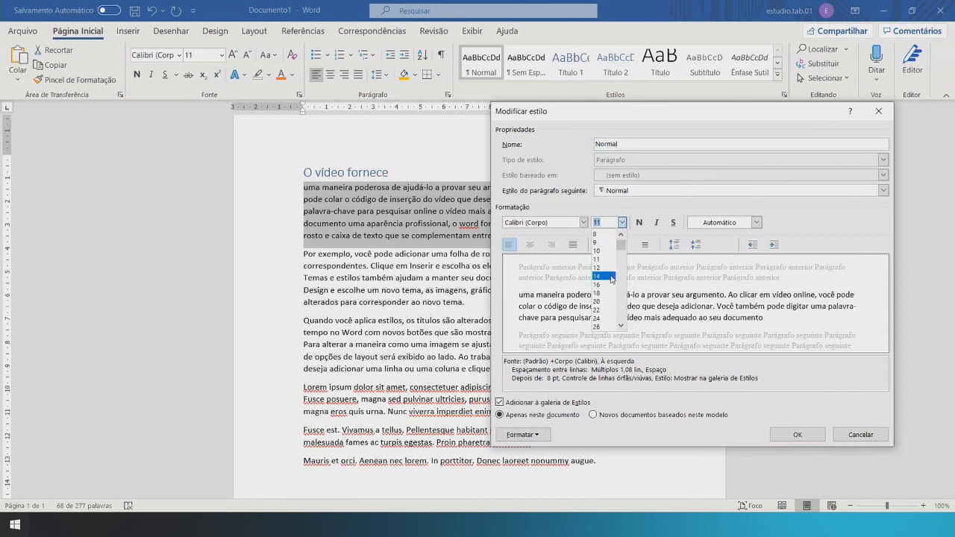
click(611, 279)
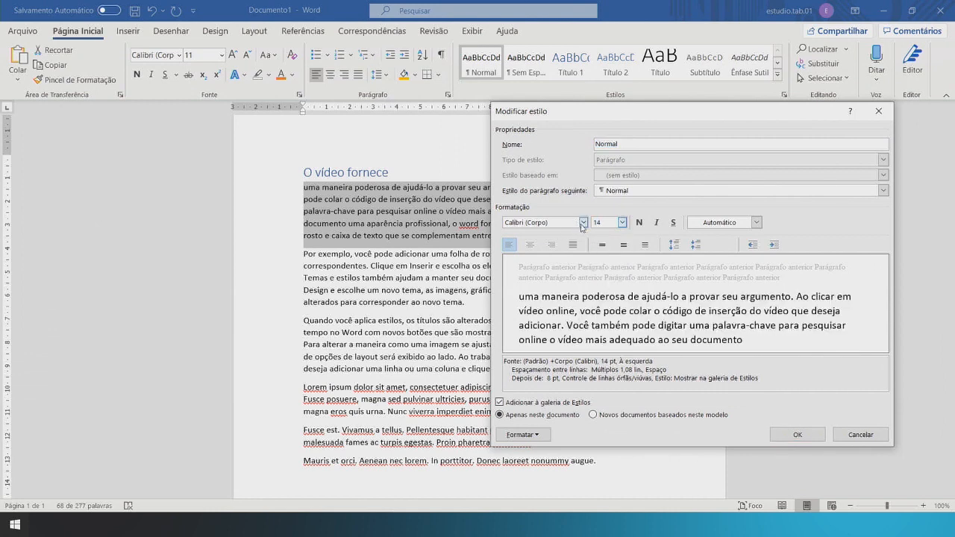
click(583, 223)
click(553, 263)
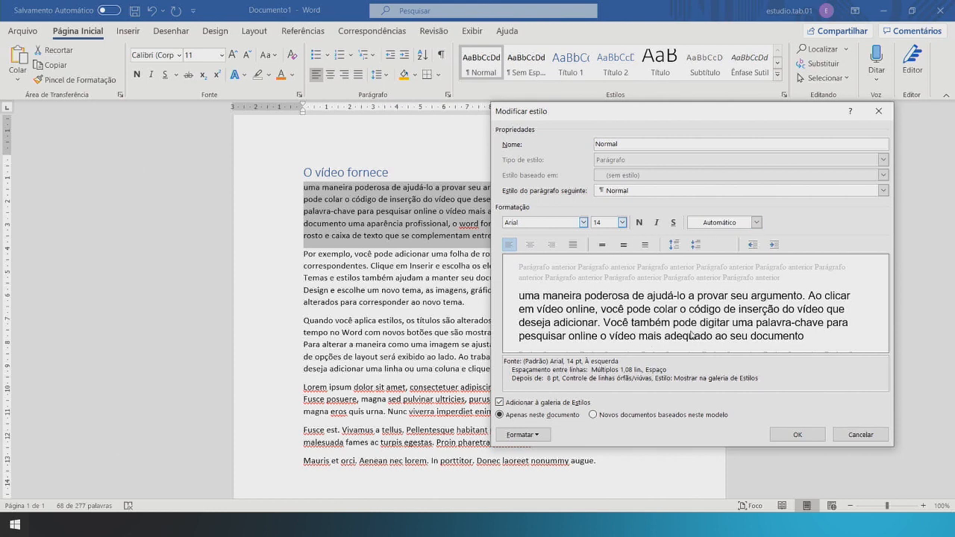
click(816, 436)
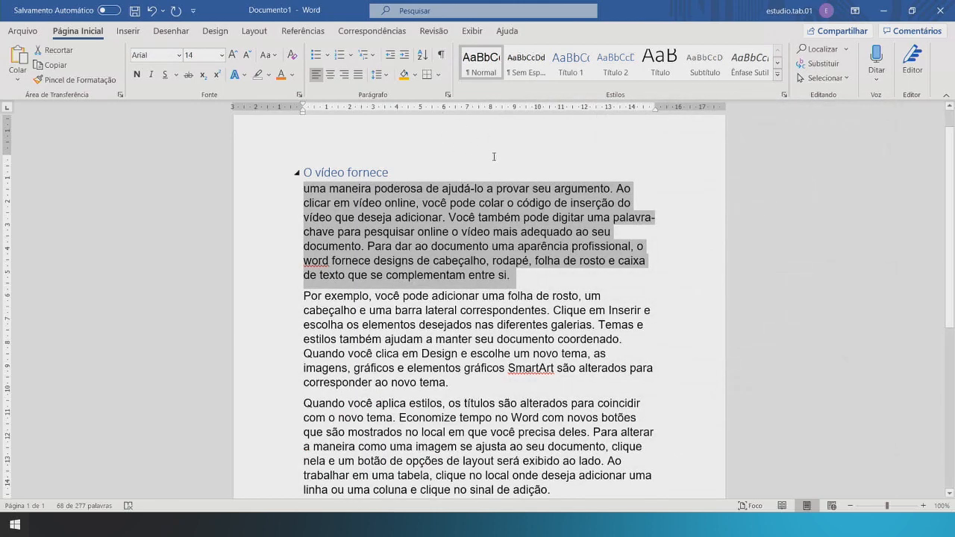
- Examine the body text throughout the document with the modified Normal style and review the available styles without applying one
click(472, 308)
scroll(468, 303, down, 1)
drag(413, 279, 362, 265)
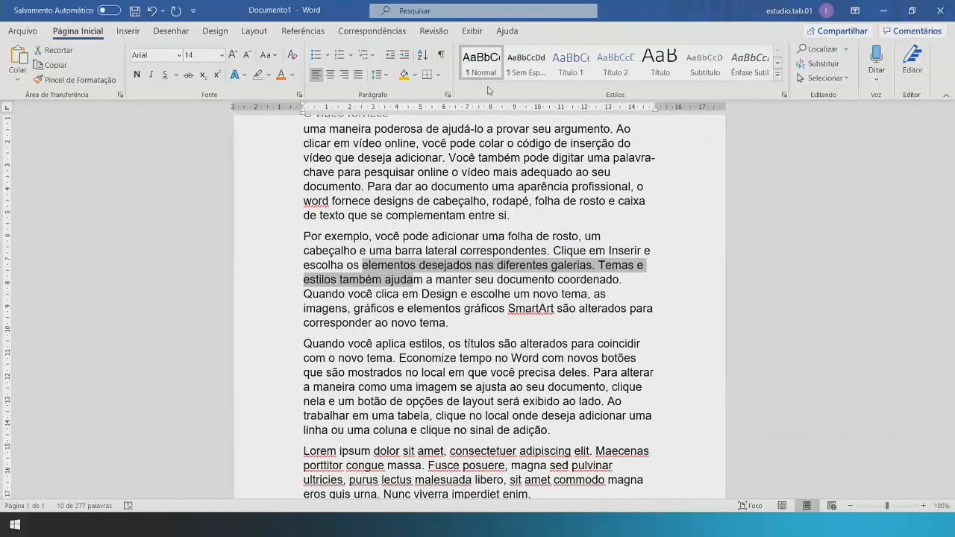
scroll(456, 357, down, 2)
scroll(445, 387, down, 1)
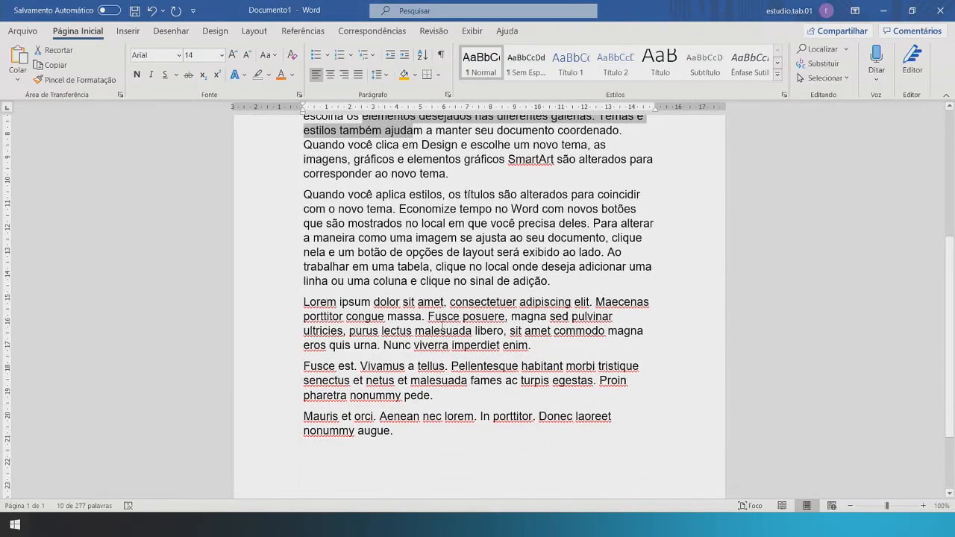
scroll(446, 388, up, 5)
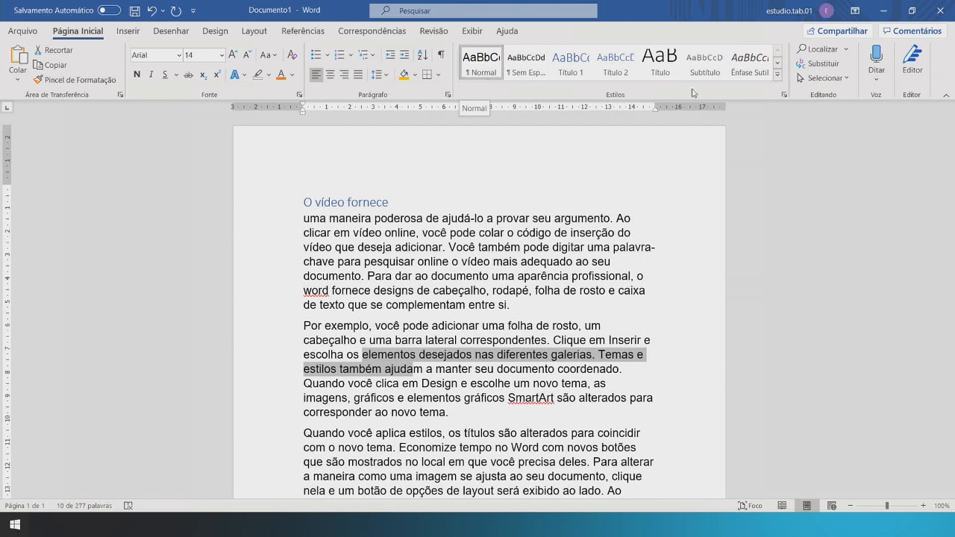
click(776, 75)
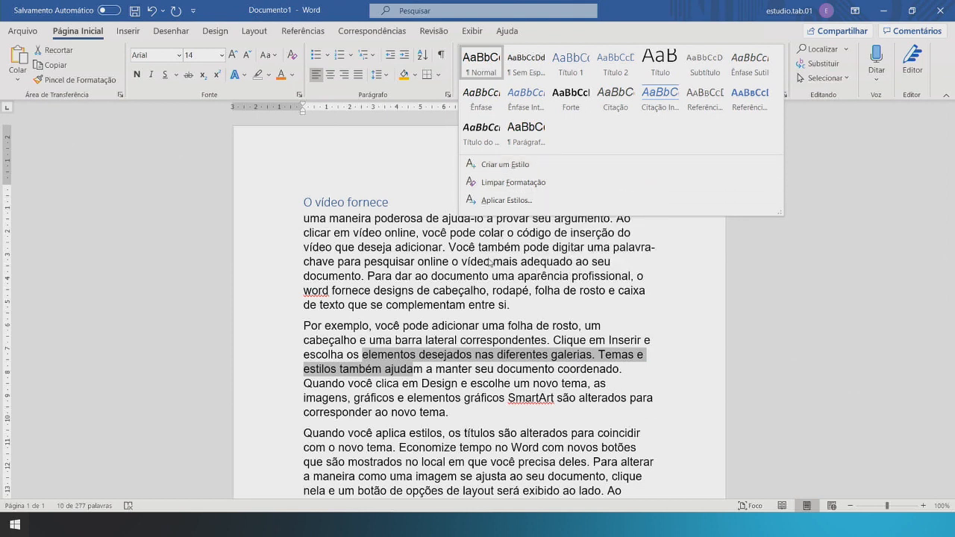
key(Escape)
- Modify the Título 1 style of the heading to automatic font color, bold, size 20 and a 1,25 cm left indent
triple_click(367, 202)
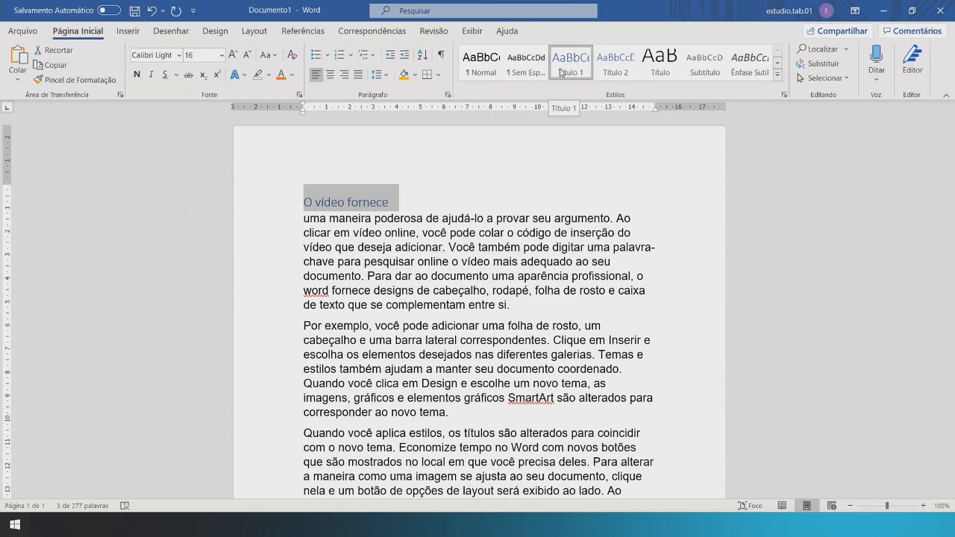
right_click(560, 72)
click(596, 94)
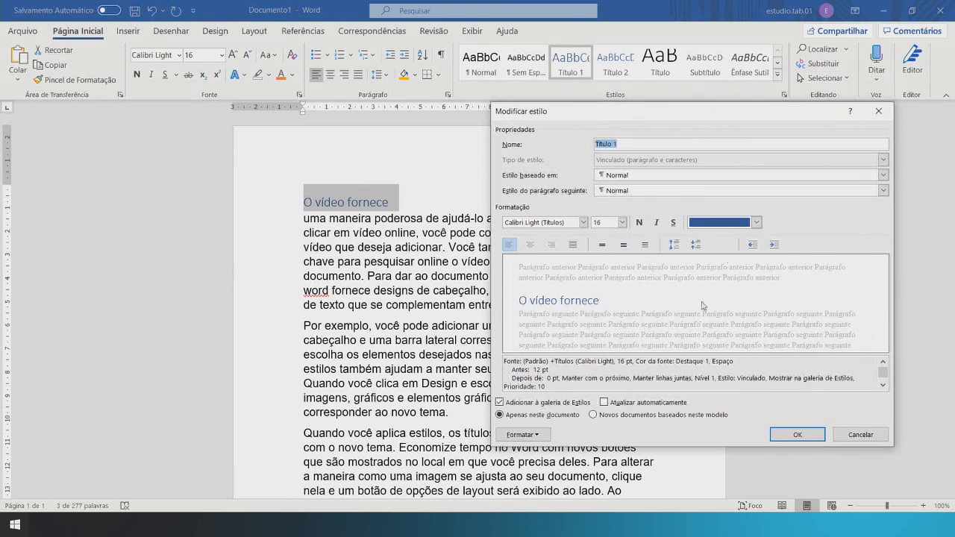
click(757, 227)
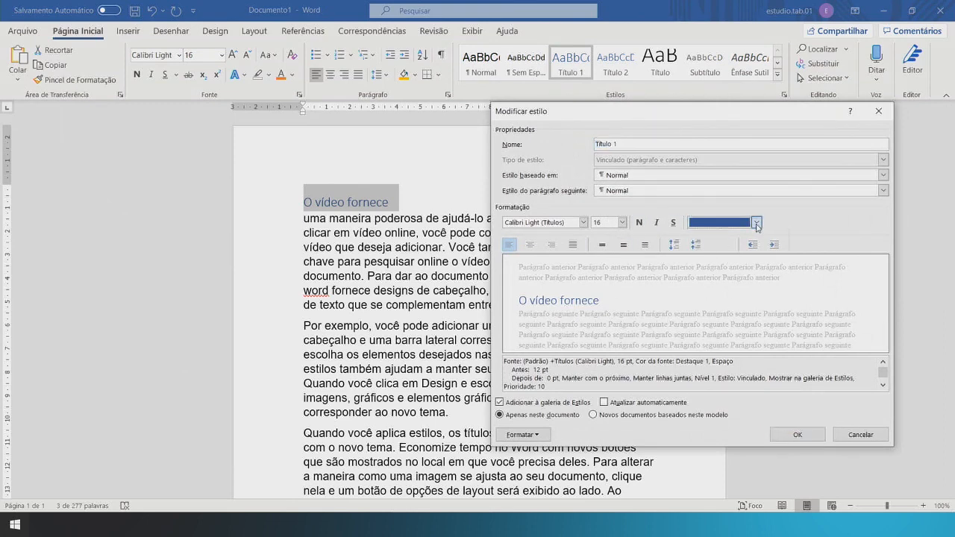
click(731, 241)
click(640, 223)
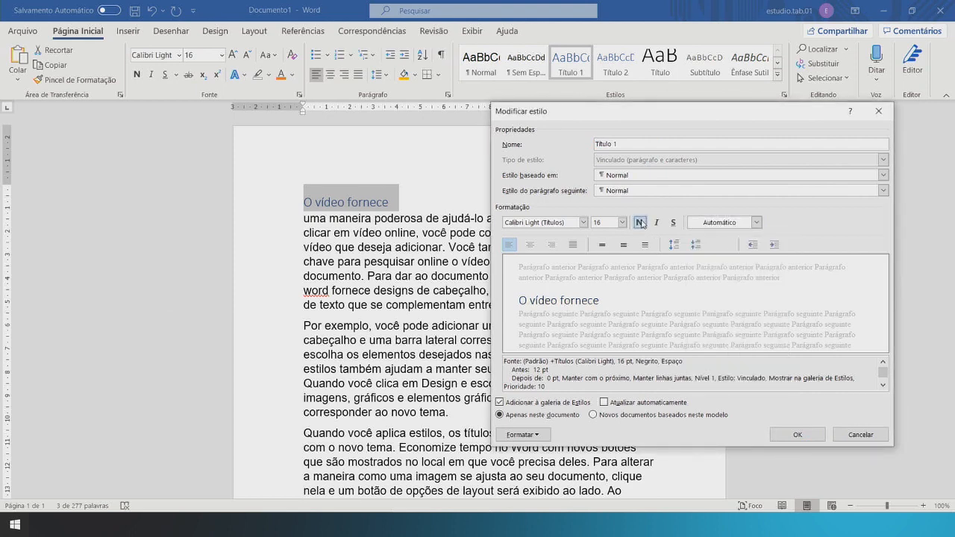
text(20)
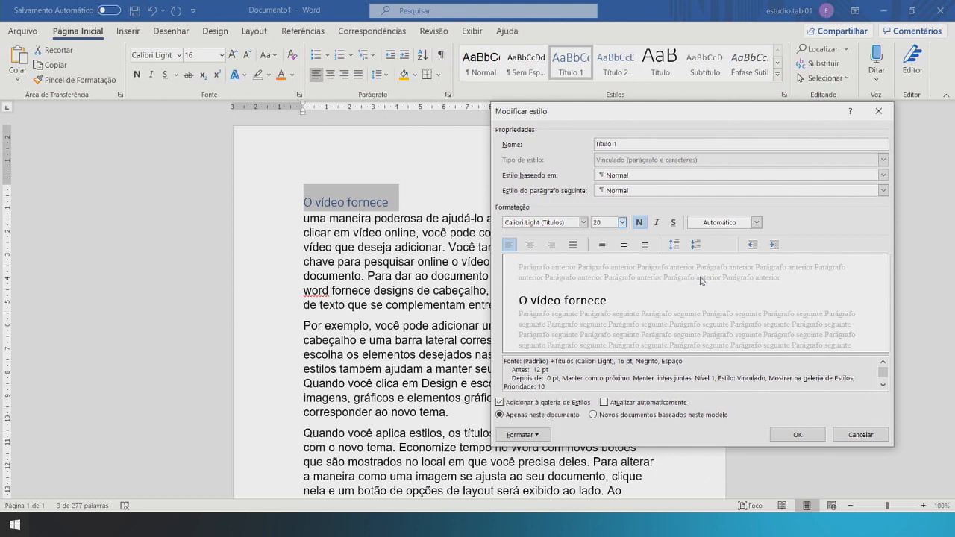
click(774, 245)
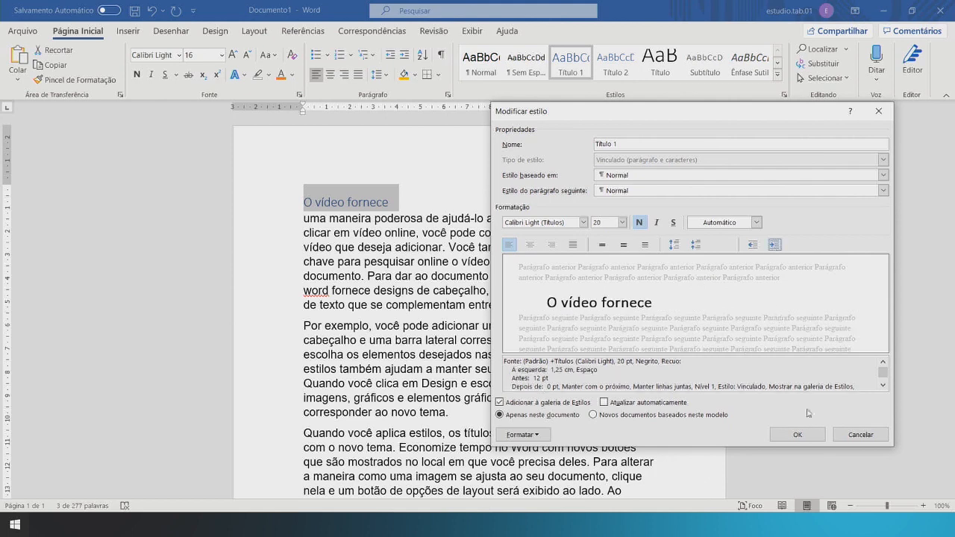
click(797, 435)
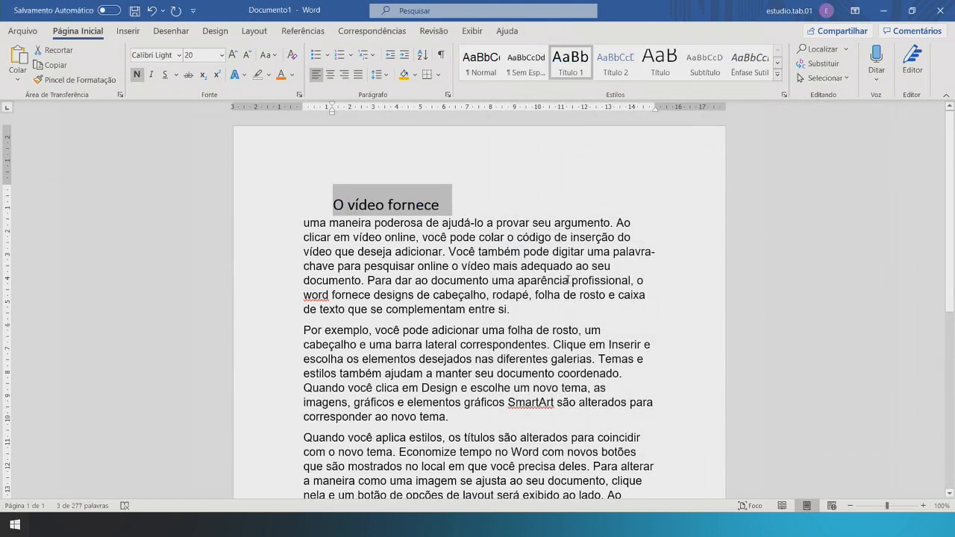
click(558, 274)
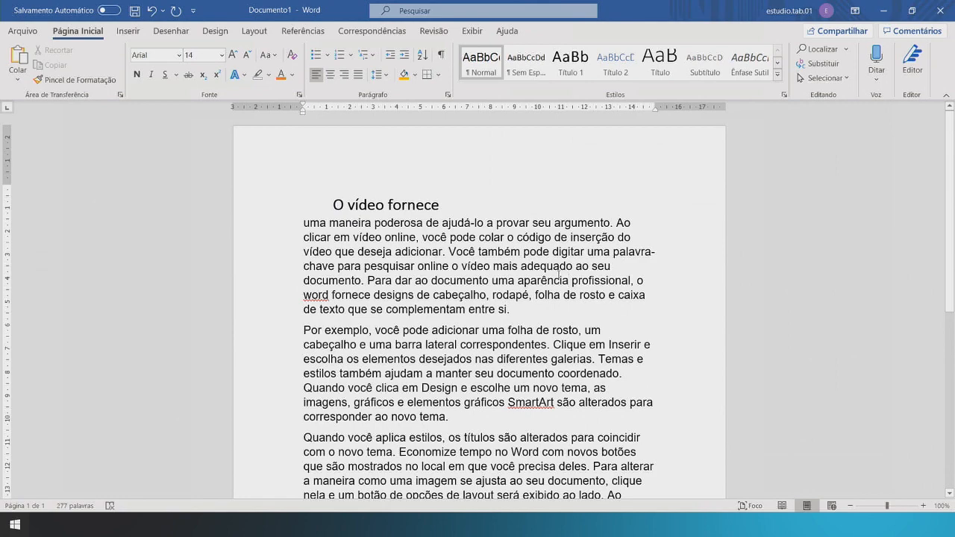
scroll(559, 274, down, 4)
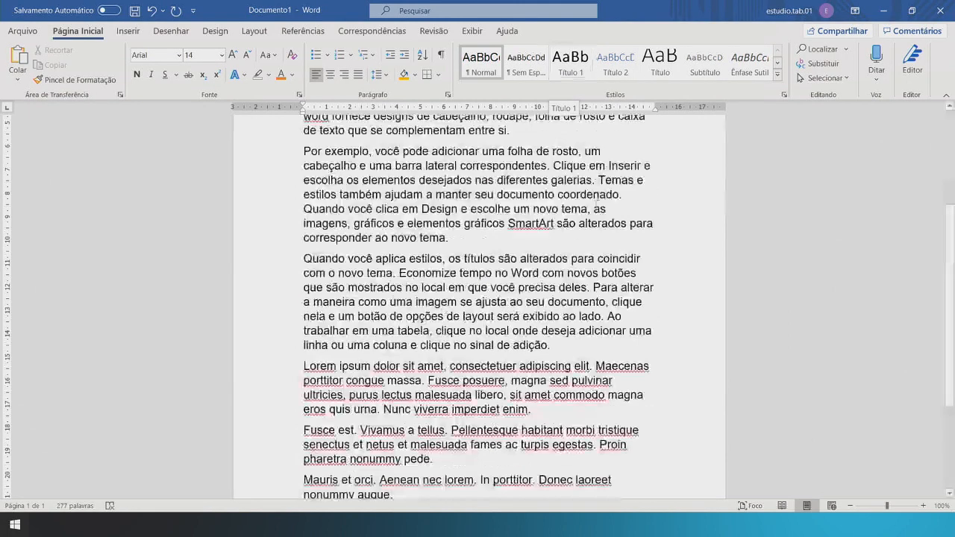
scroll(596, 203, up, 3)
scroll(595, 203, up, 1)
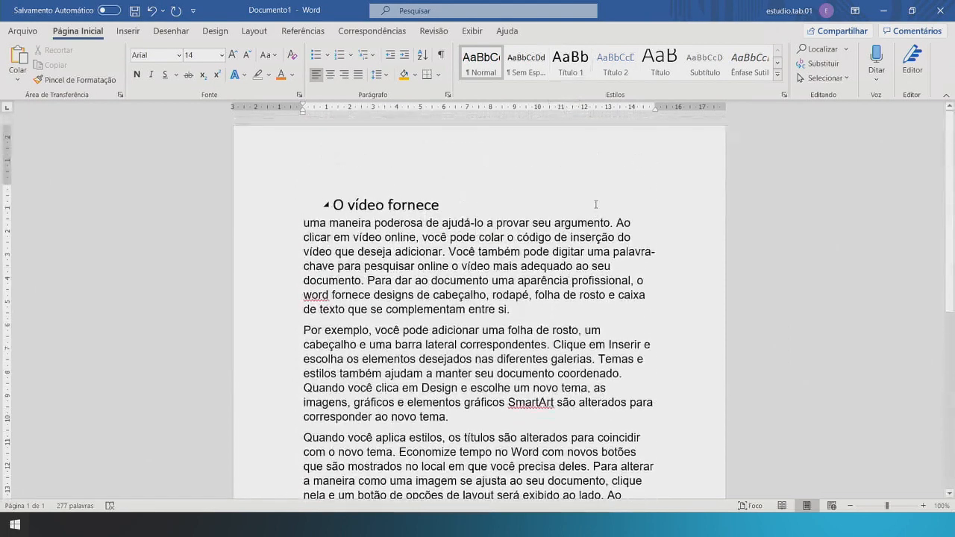